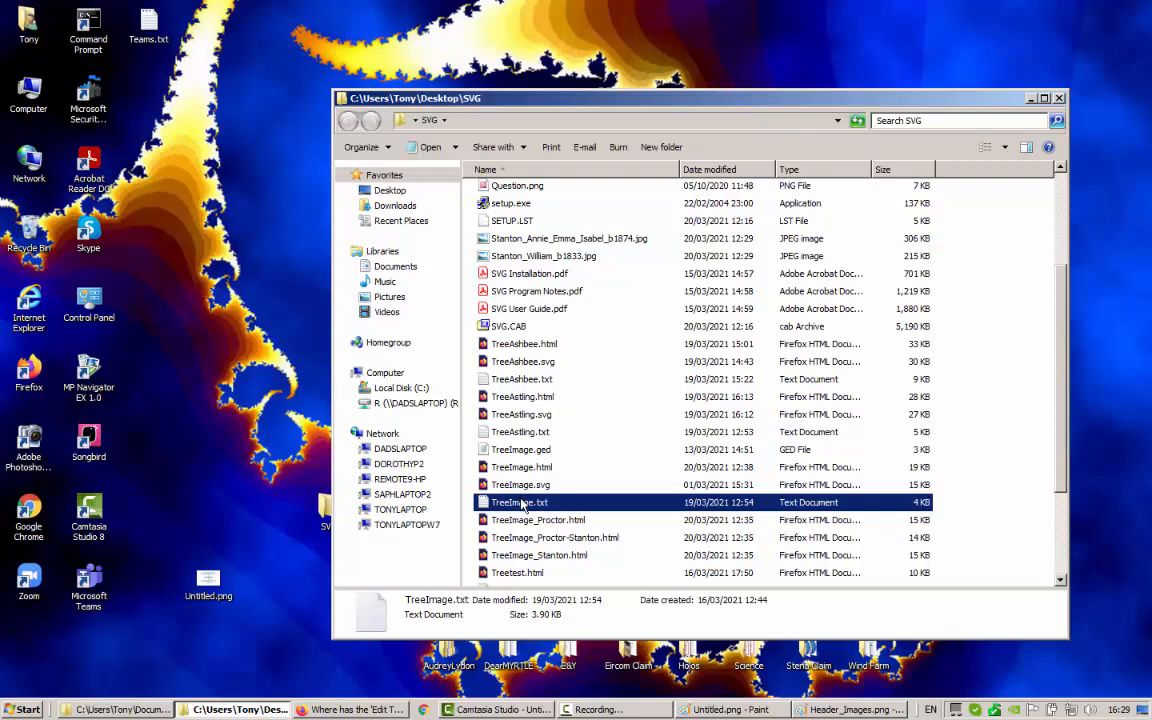
# - Open TreeImage.txt with the SVG Family-Tree Generator and bring up its tree design
pyautogui.rightClick(522, 496)
pyautogui.moveTo(549, 337)
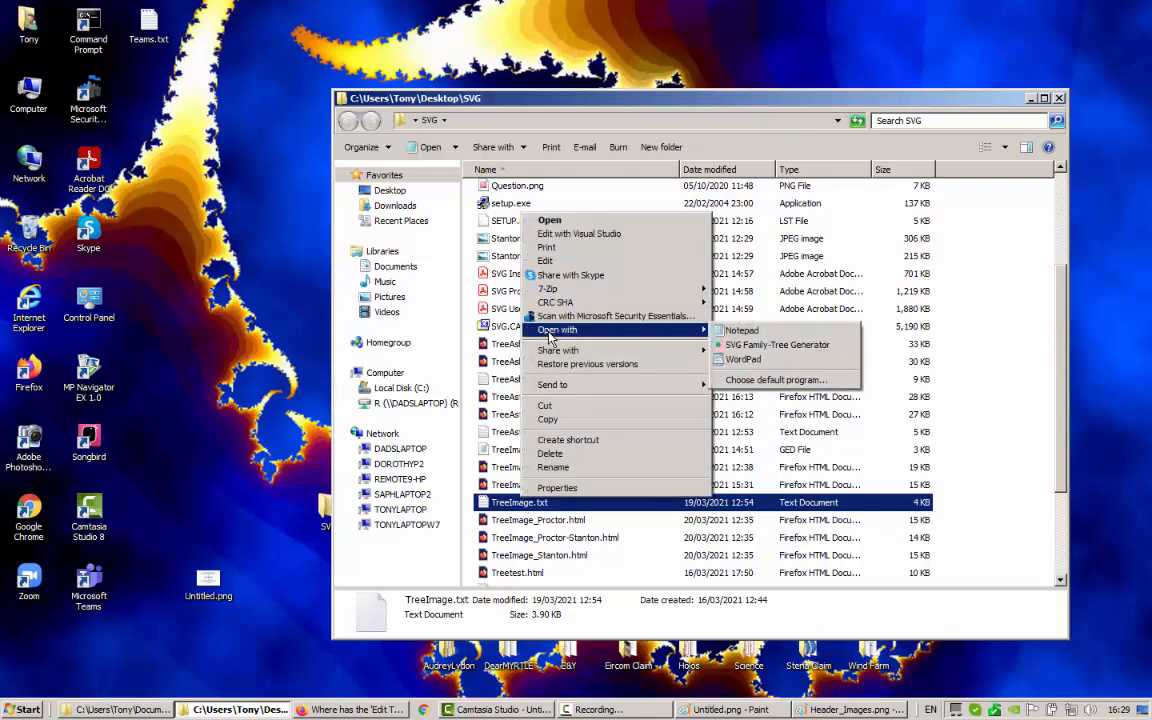
pyautogui.click(745, 346)
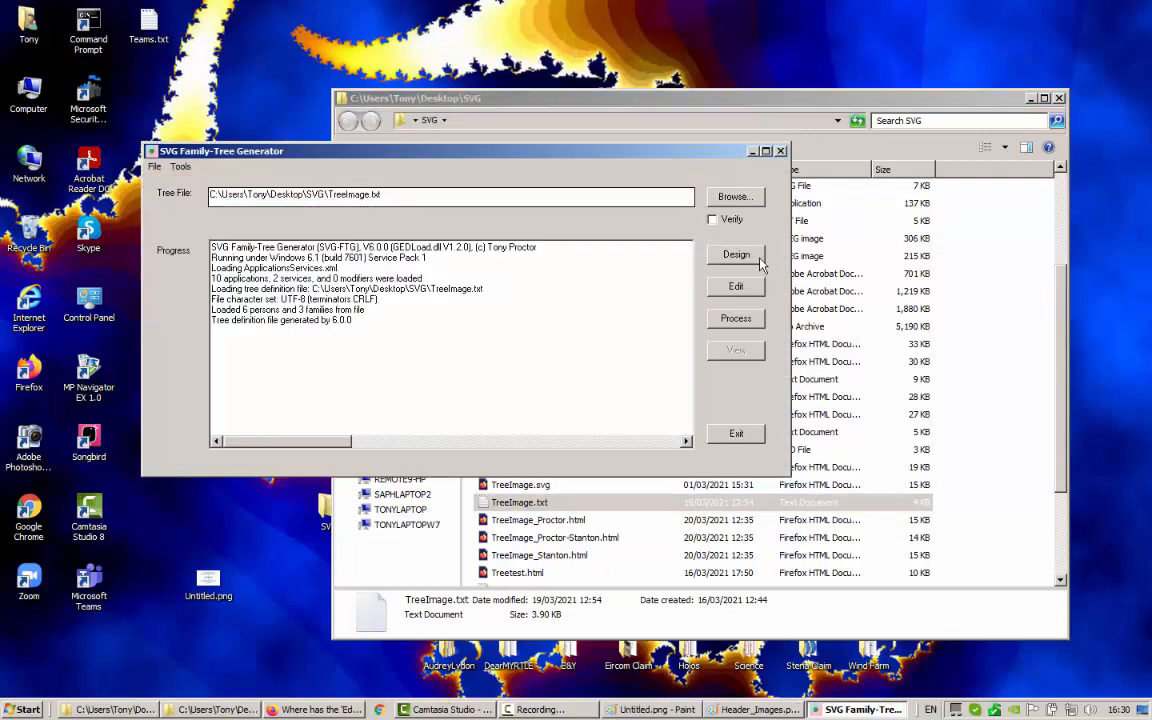
pyautogui.click(735, 256)
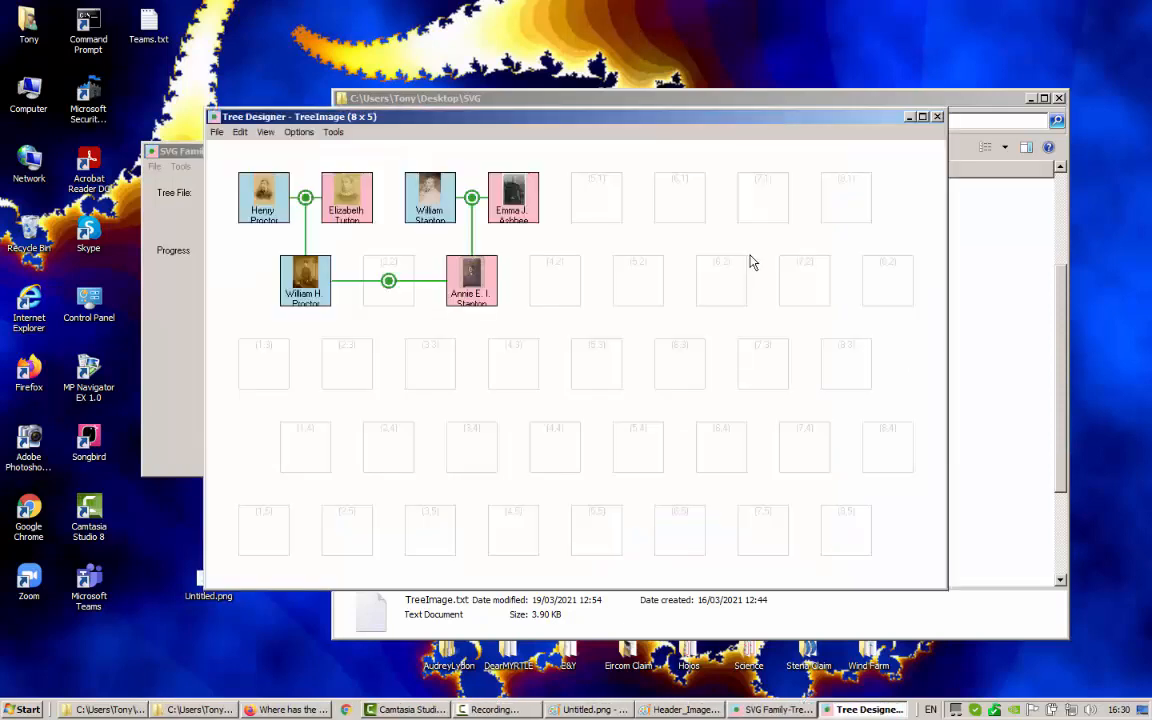
pyautogui.click(216, 133)
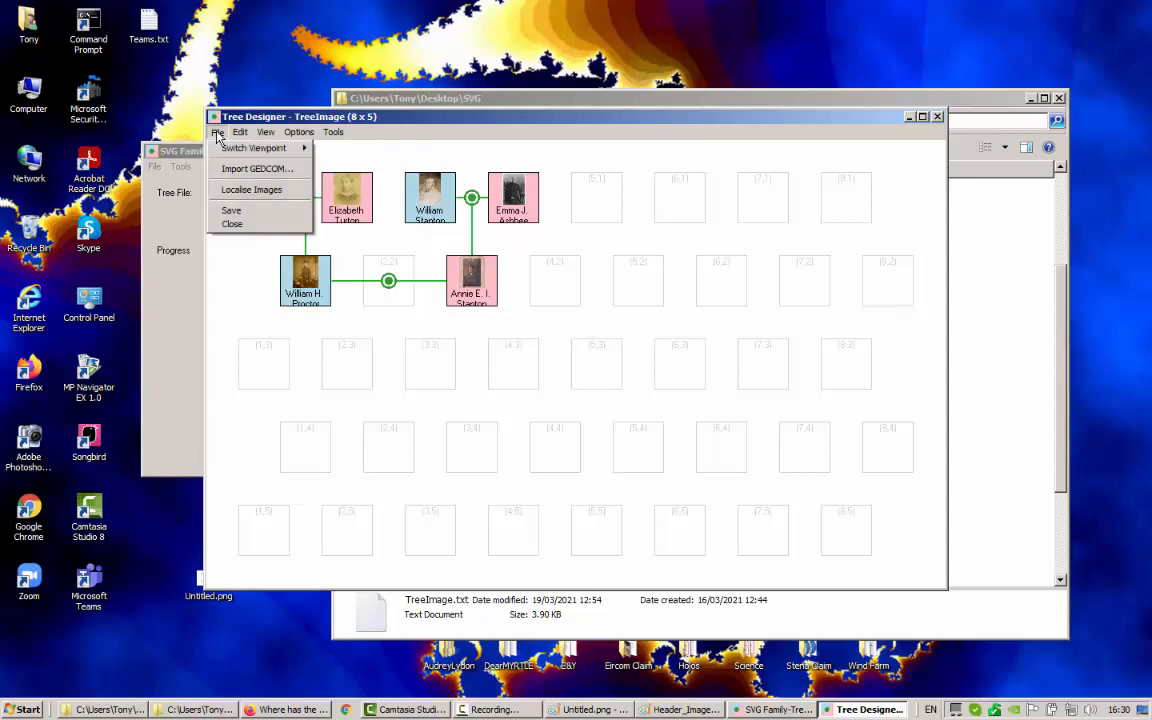
pyautogui.click(238, 190)
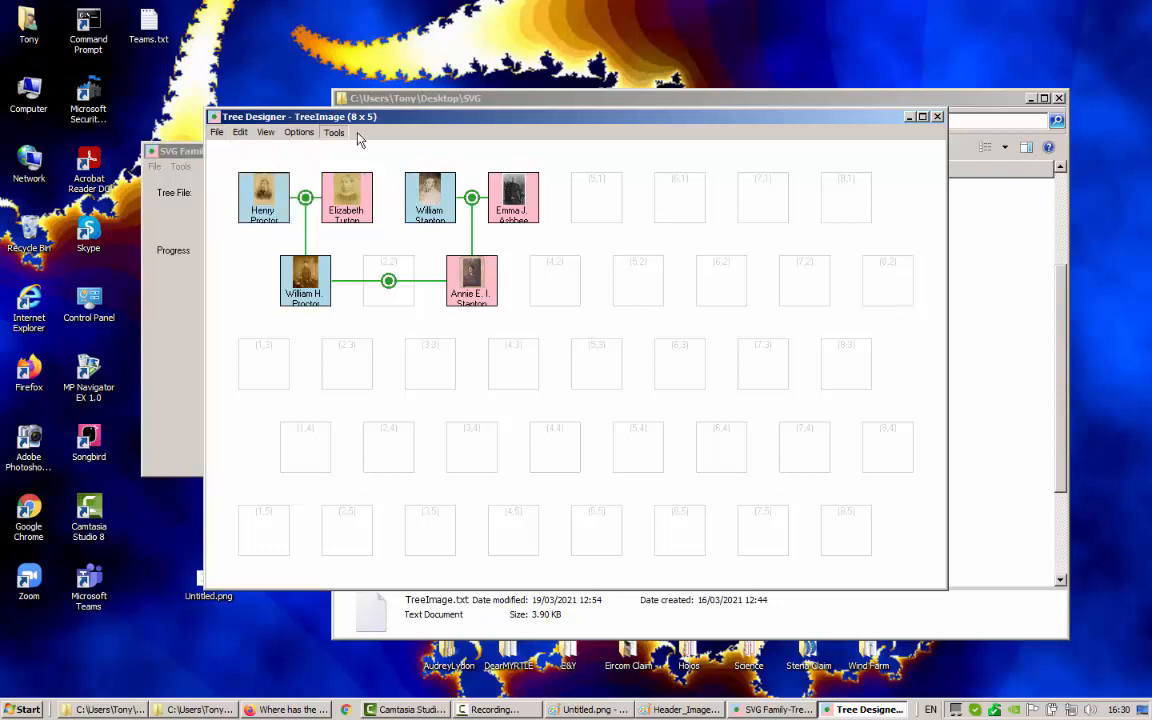
pyautogui.click(334, 132)
pyautogui.click(405, 117)
# - Open the place management list and examine the Photos entry's place key, internet location and local directory
pyautogui.click(334, 132)
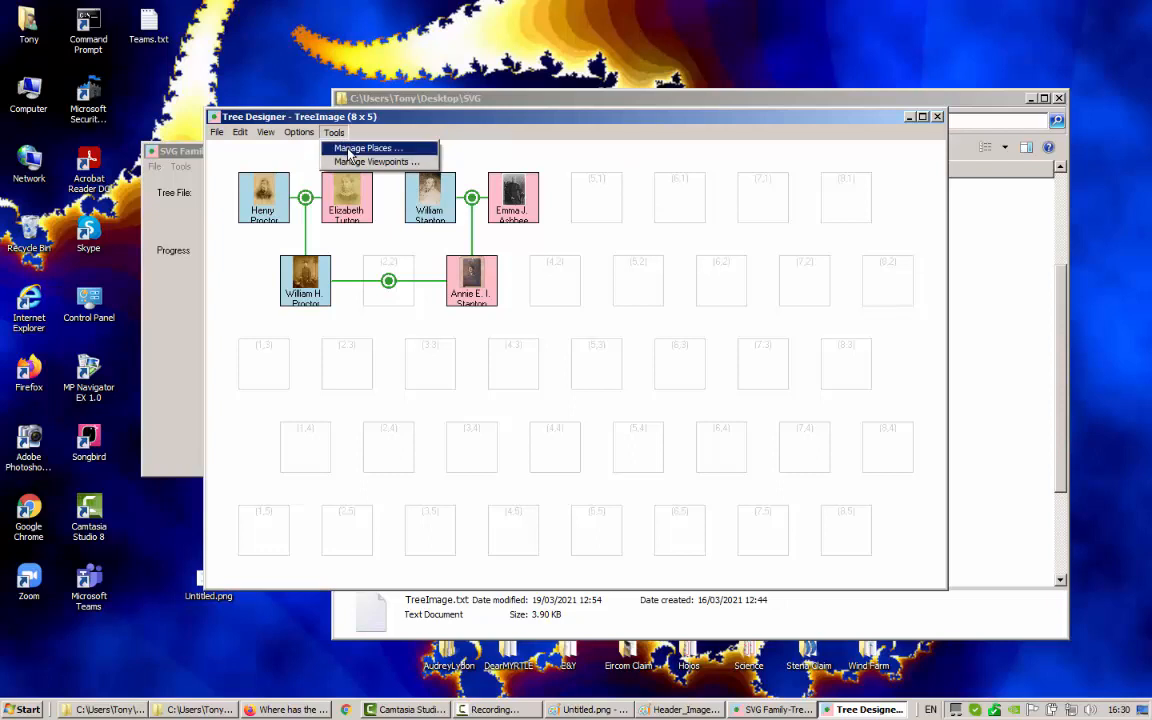
pyautogui.click(352, 149)
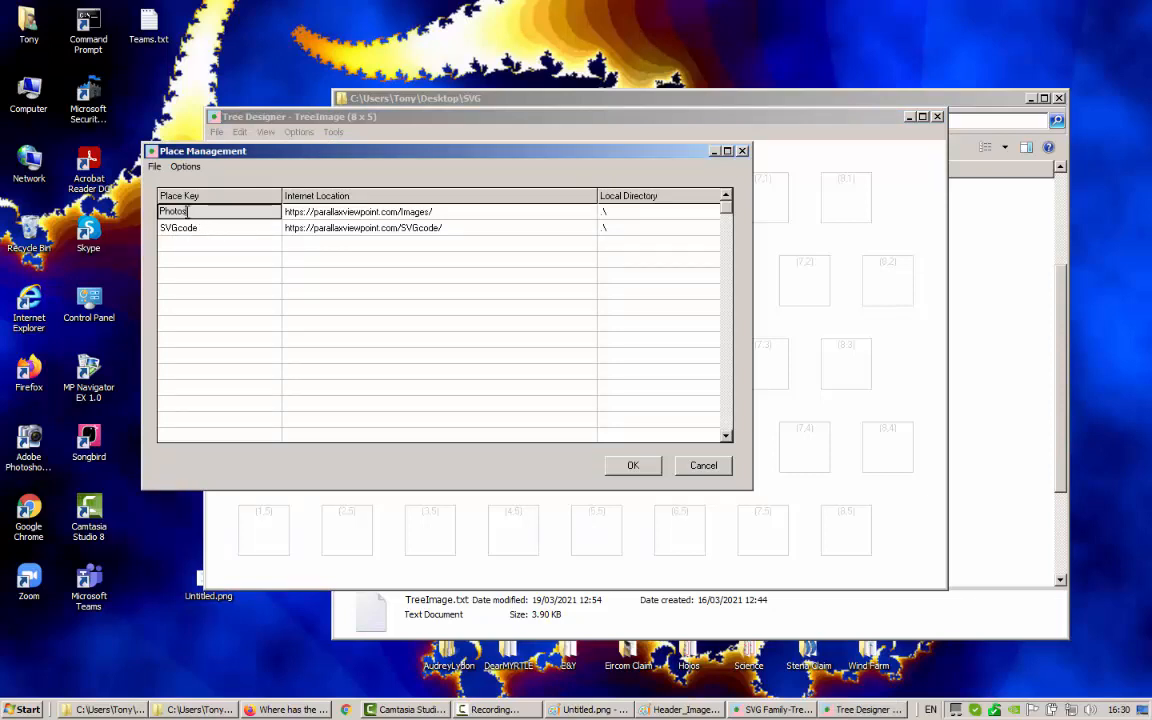
pyautogui.moveTo(187, 212); pyautogui.dragTo(154, 212)
pyautogui.click(410, 213)
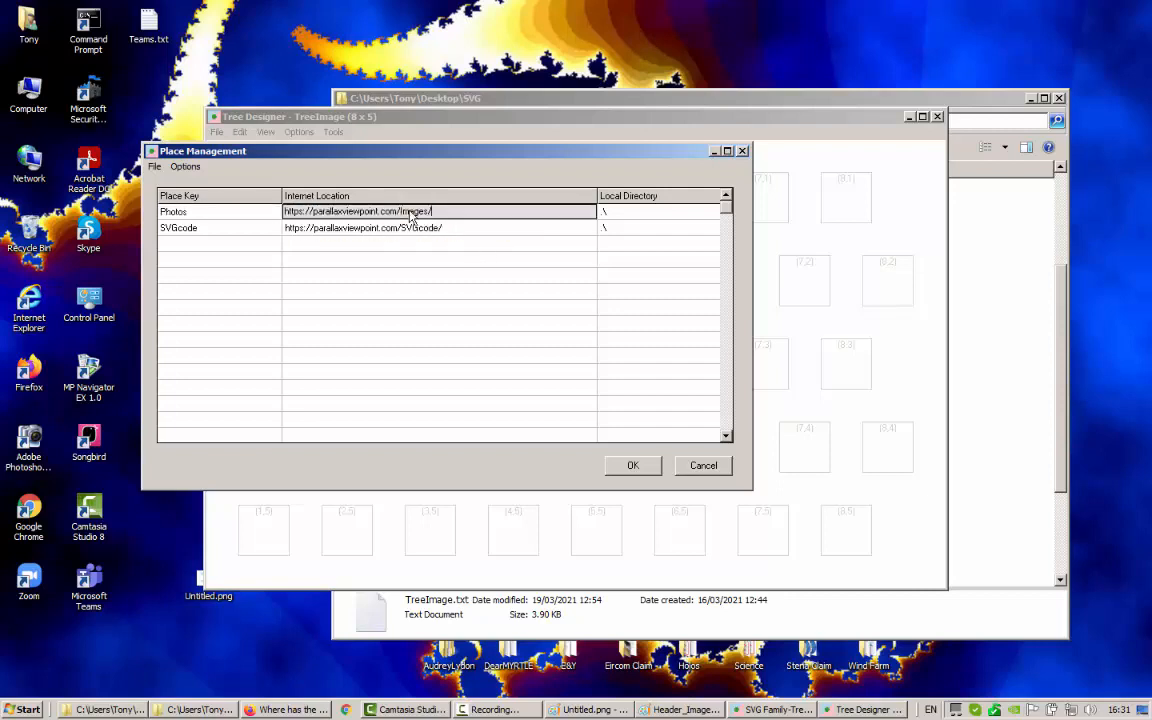
pyautogui.click(290, 211)
pyautogui.moveTo(433, 212); pyautogui.dragTo(286, 212)
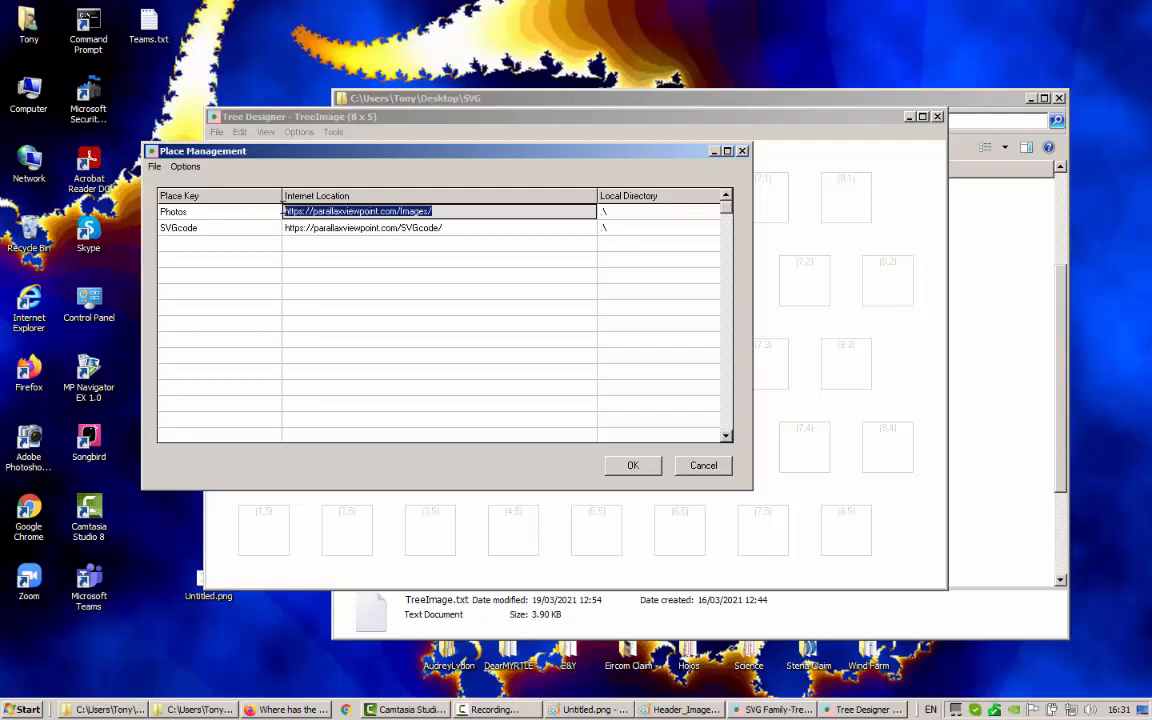
pyautogui.click(640, 216)
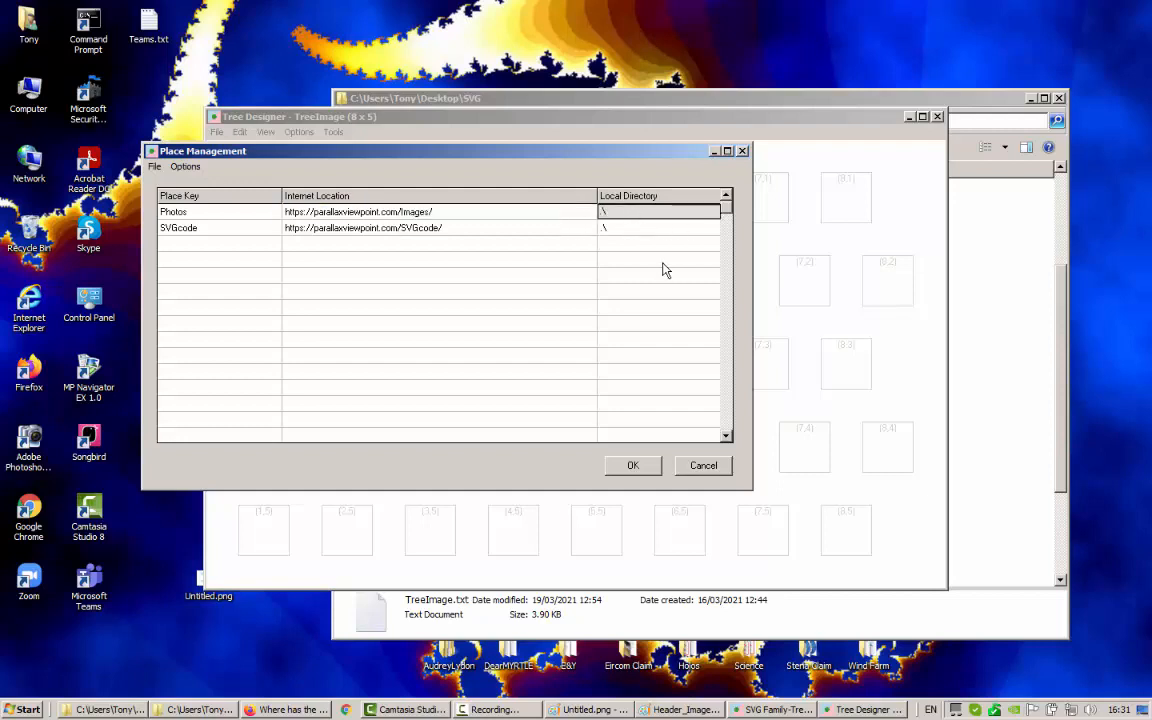
# - View the directory selection for adding a local directory to the Photos place and cancel out of place management
pyautogui.rightClick(643, 218)
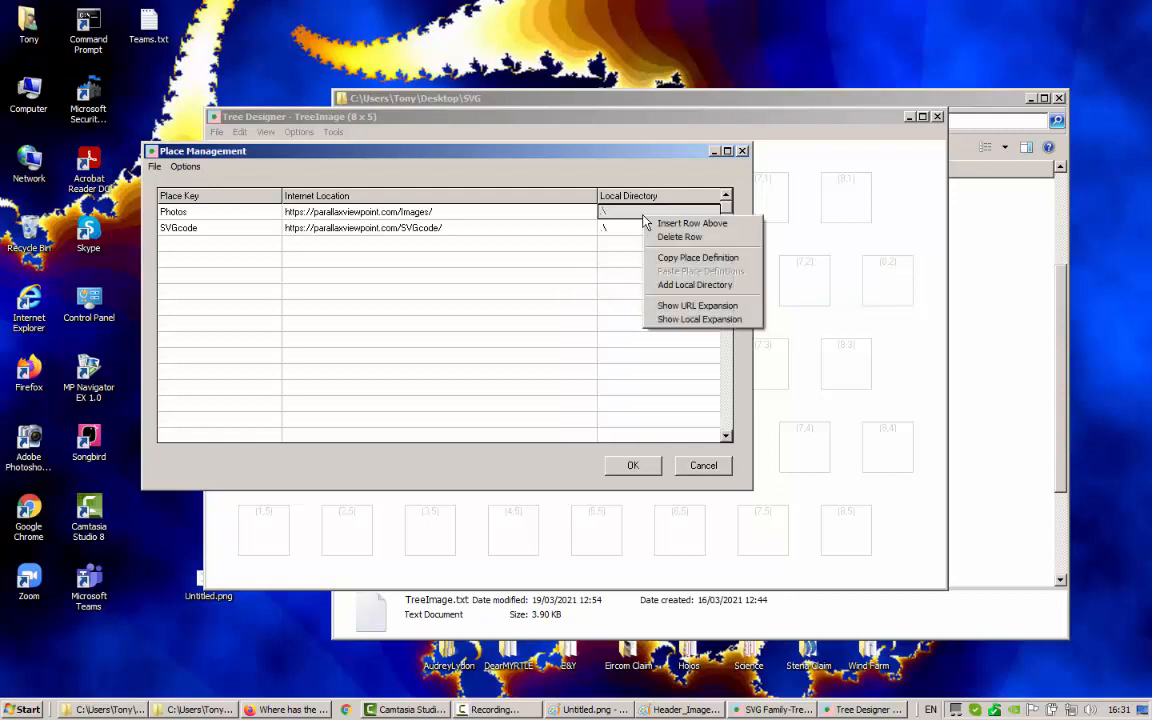
pyautogui.click(683, 287)
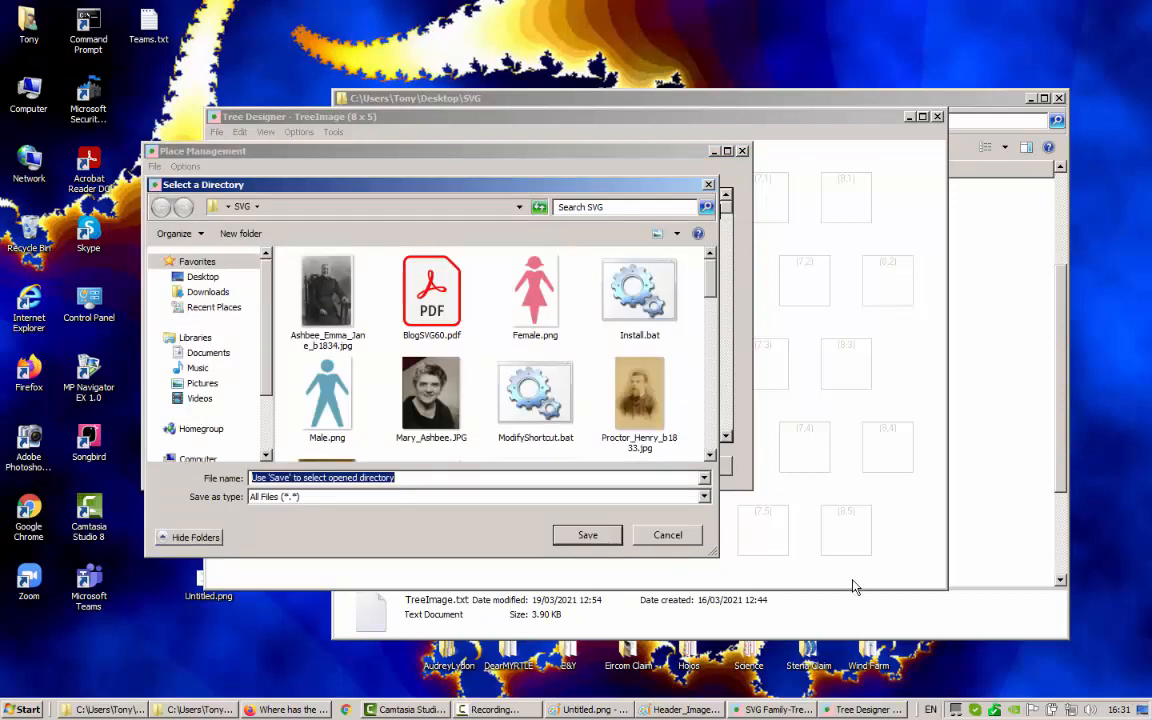
pyautogui.click(680, 540)
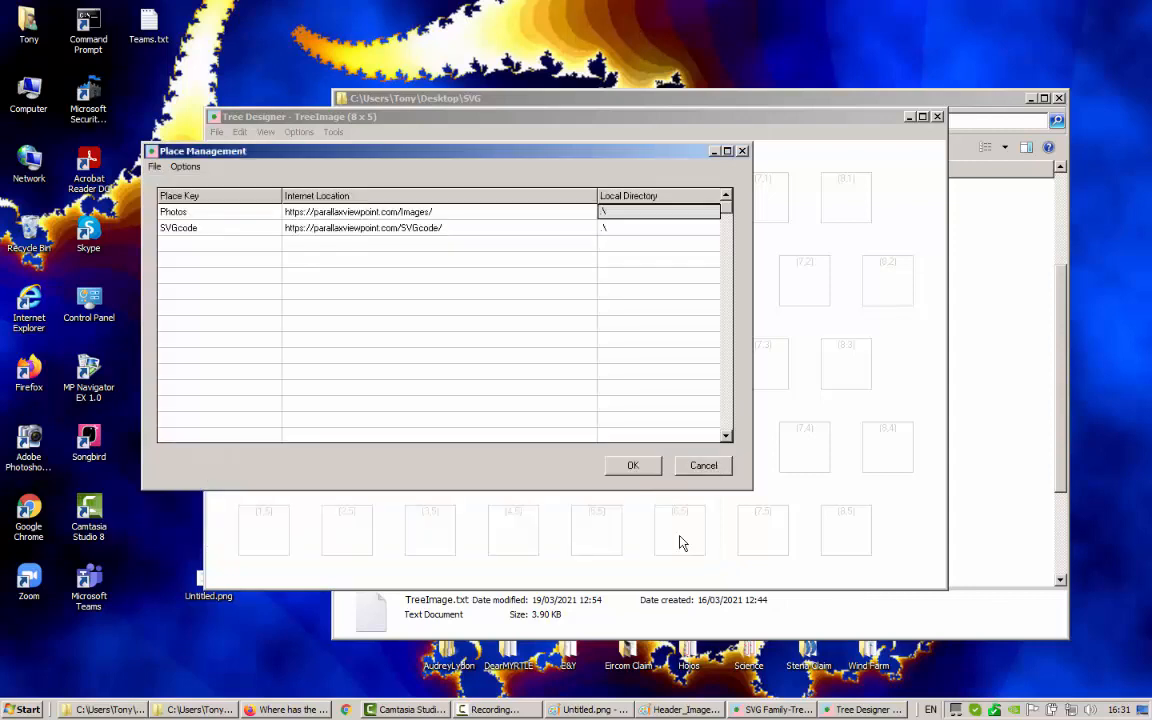
pyautogui.click(704, 467)
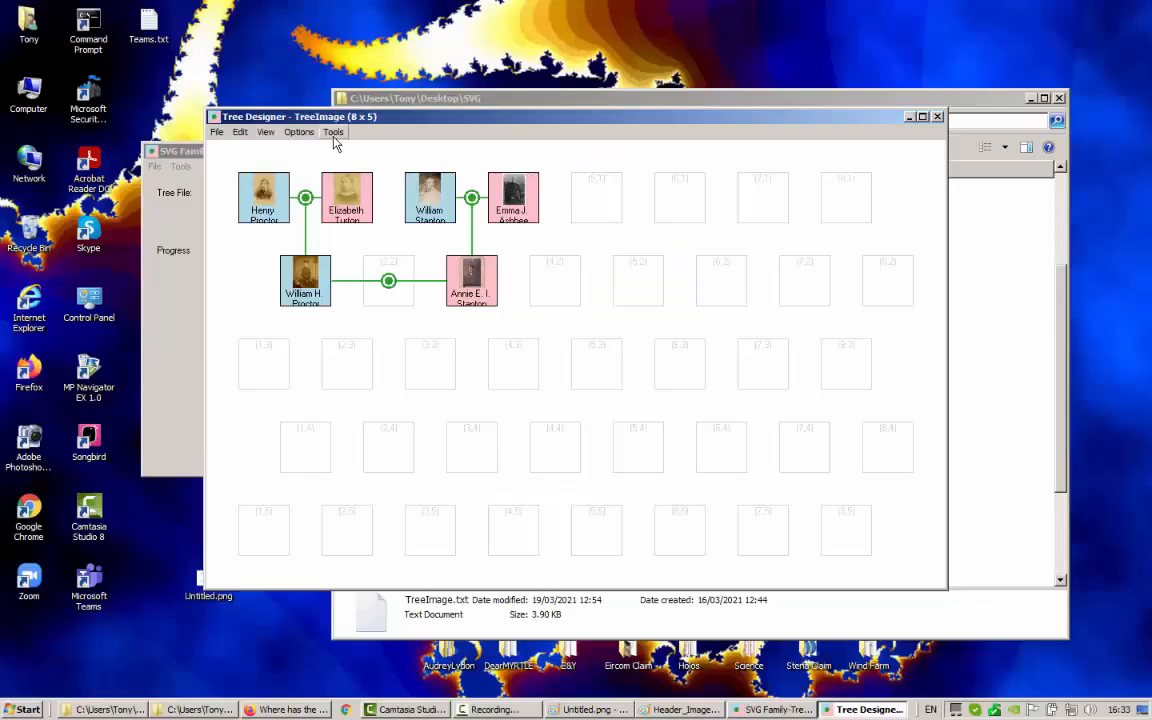
# - Reopen the place management list and show the URL expansion of the Photos place
pyautogui.click(334, 136)
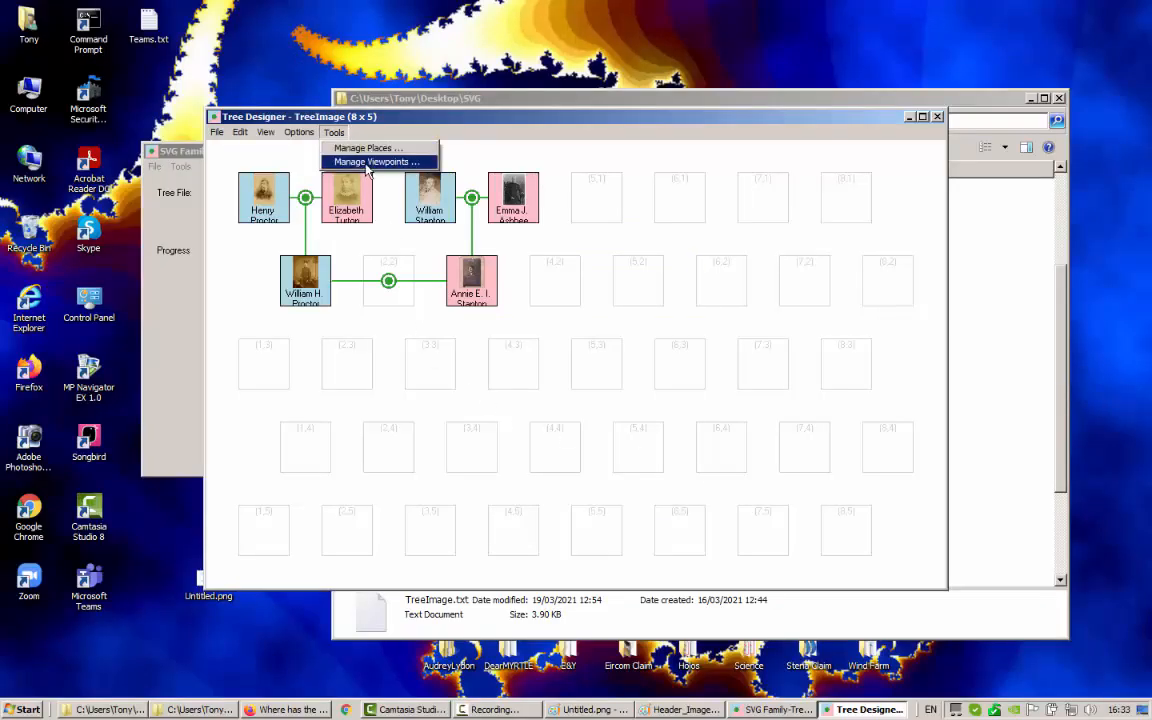
pyautogui.click(368, 148)
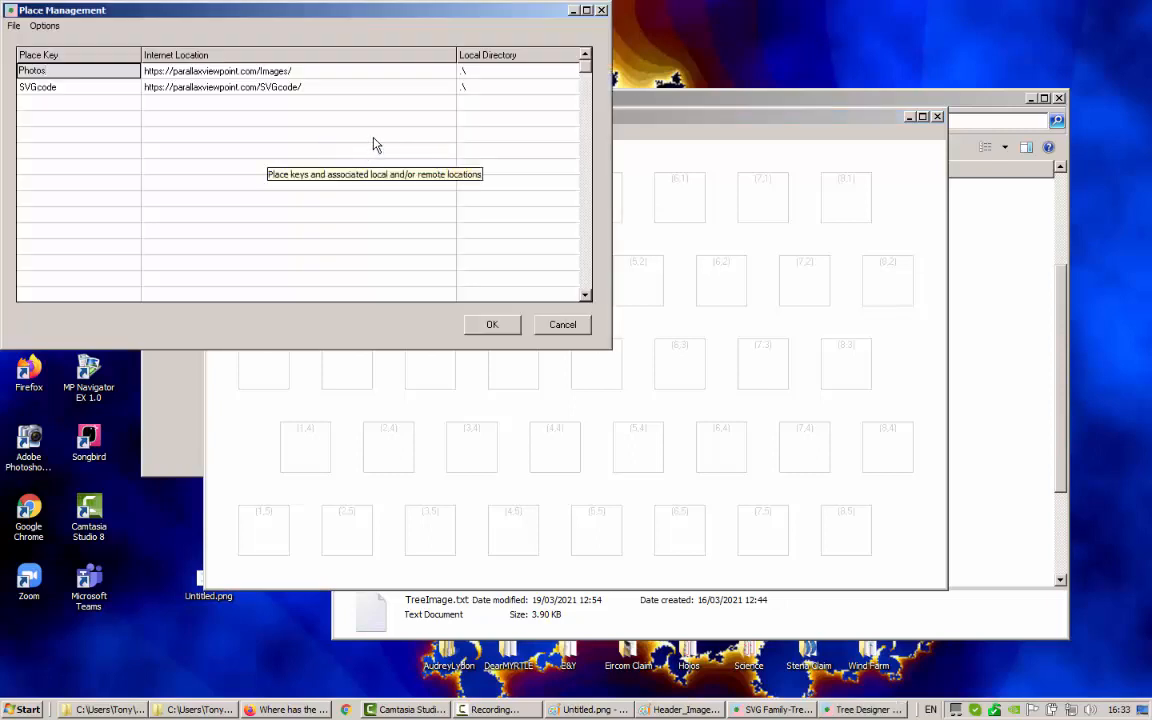
pyautogui.rightClick(320, 77)
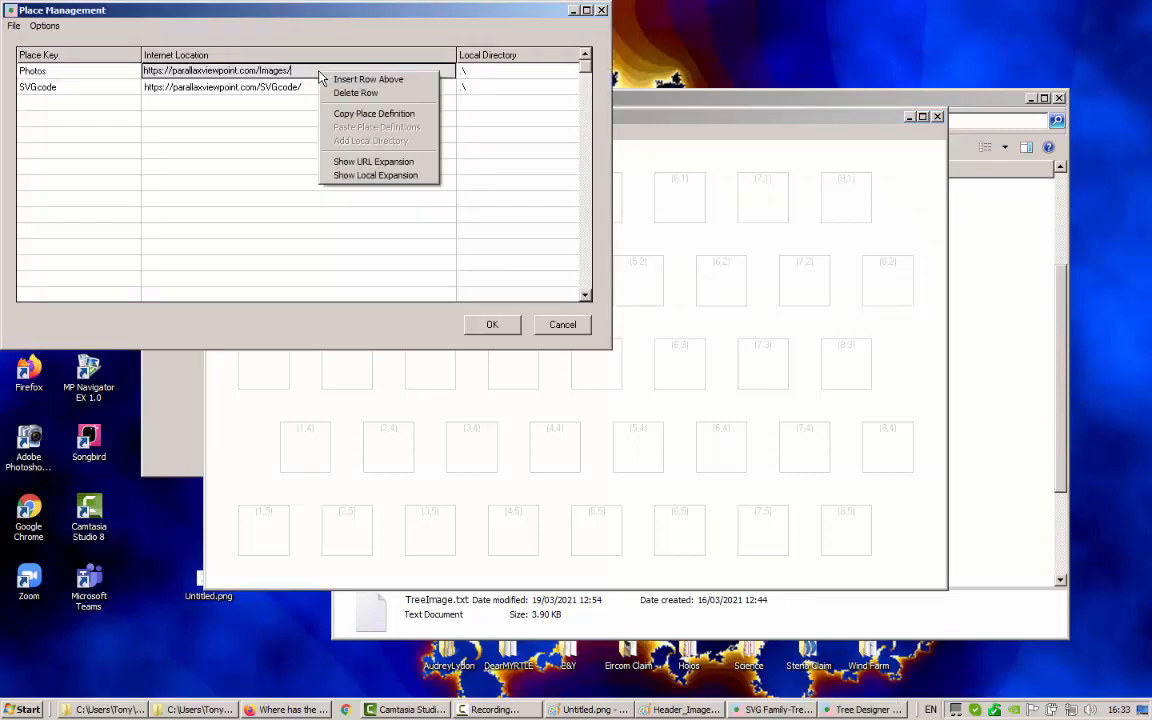
pyautogui.click(374, 163)
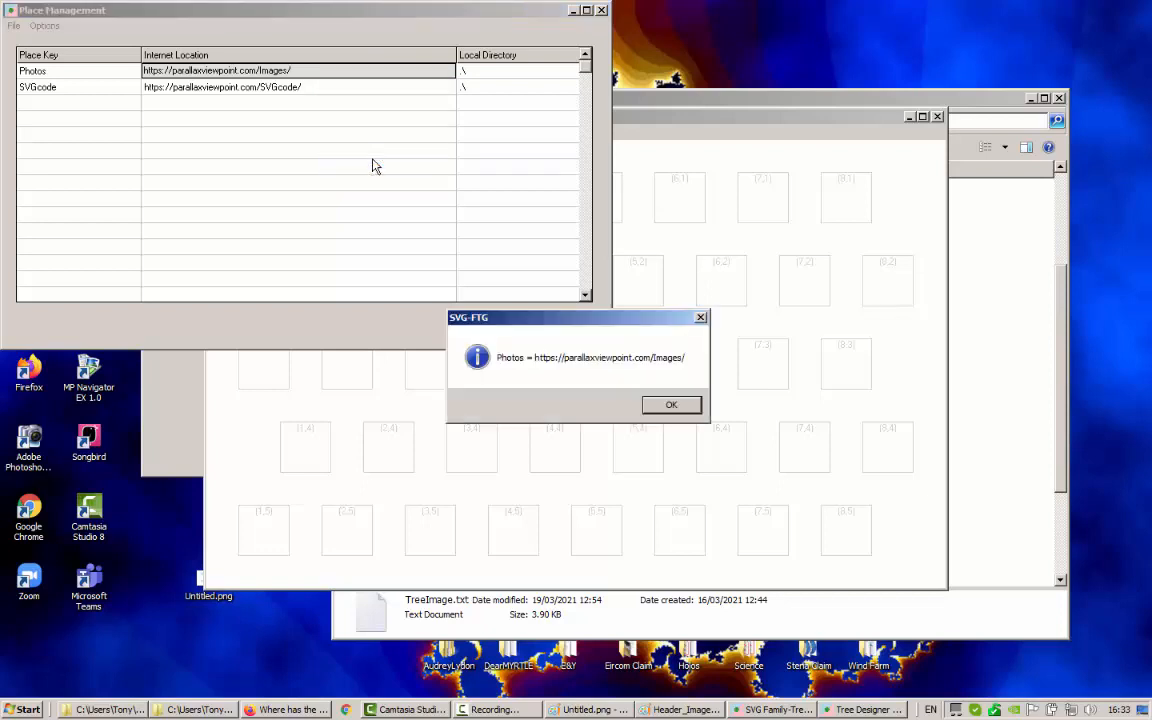
pyautogui.click(678, 412)
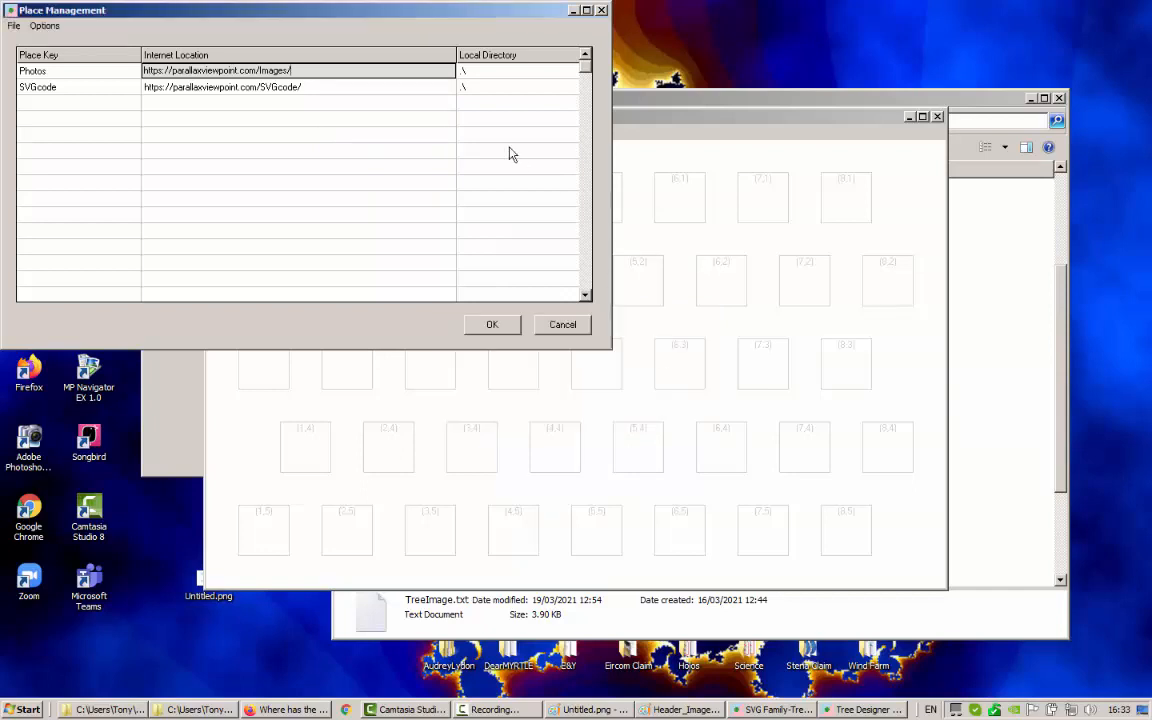
# - Show the local expansion of the Photos place and close place management
pyautogui.rightClick(475, 73)
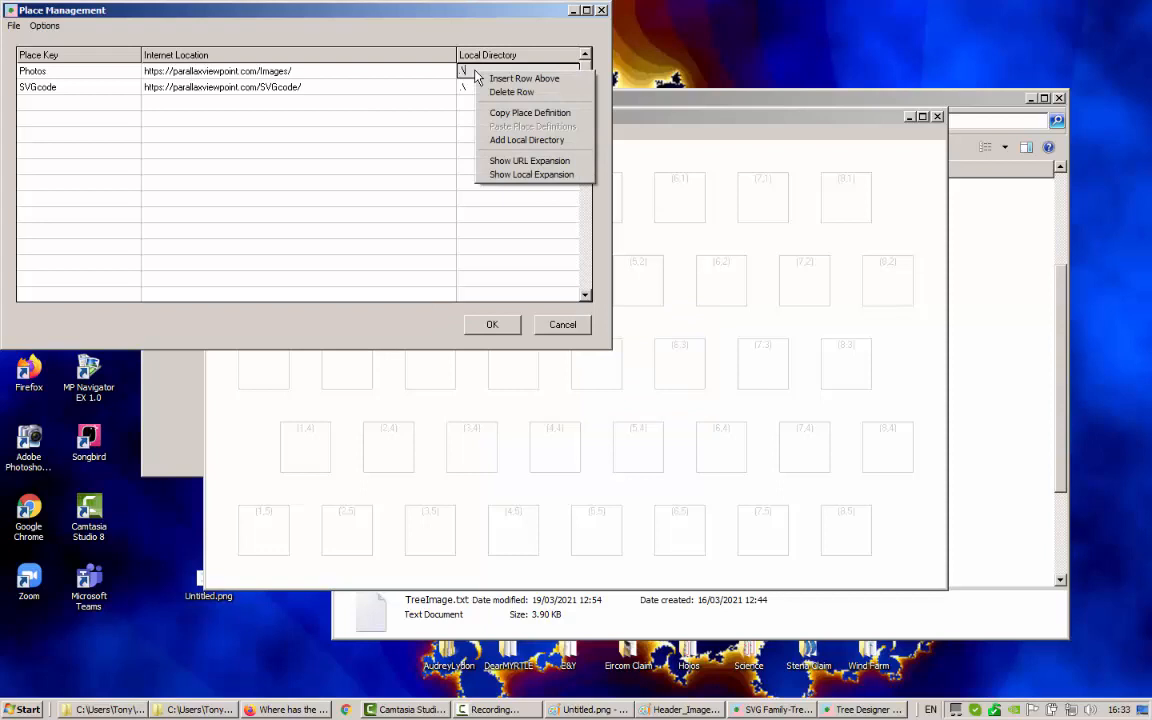
pyautogui.click(522, 174)
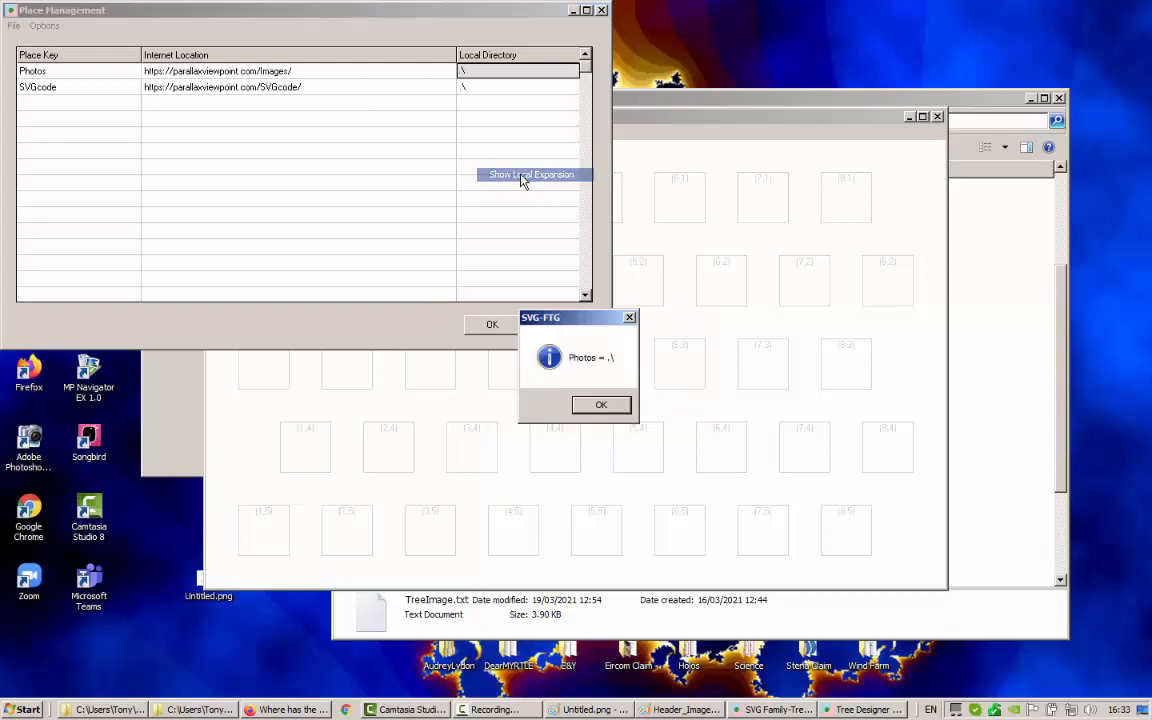
pyautogui.click(601, 406)
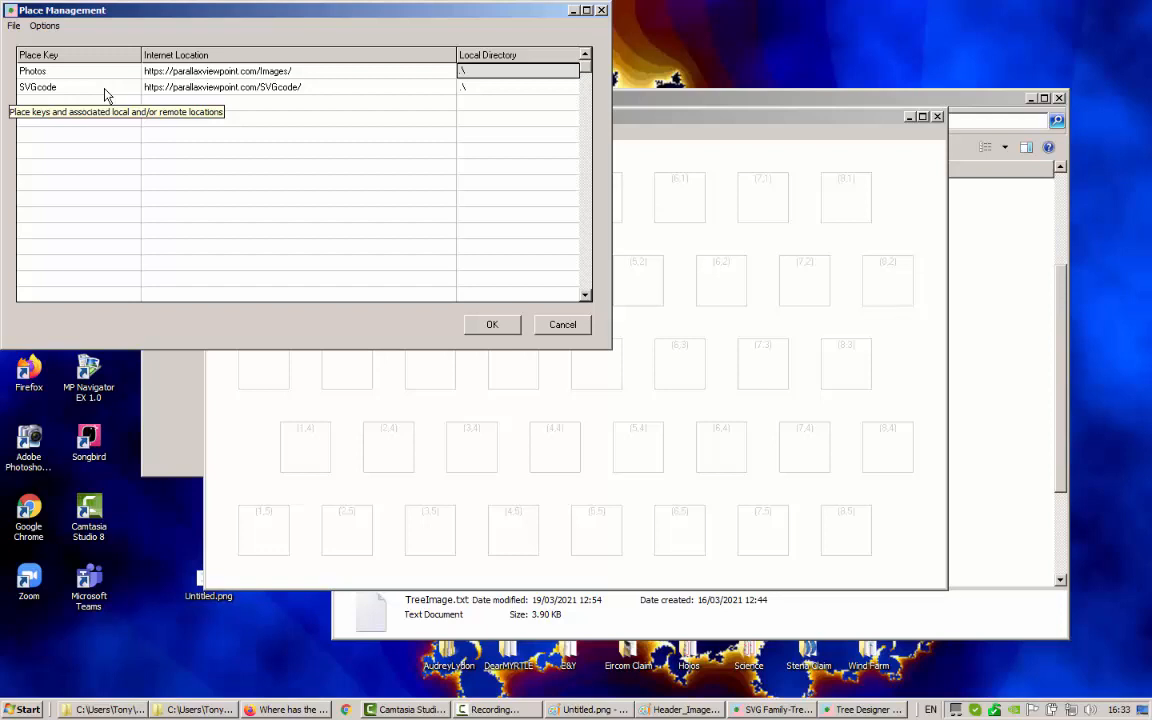
pyautogui.click(560, 326)
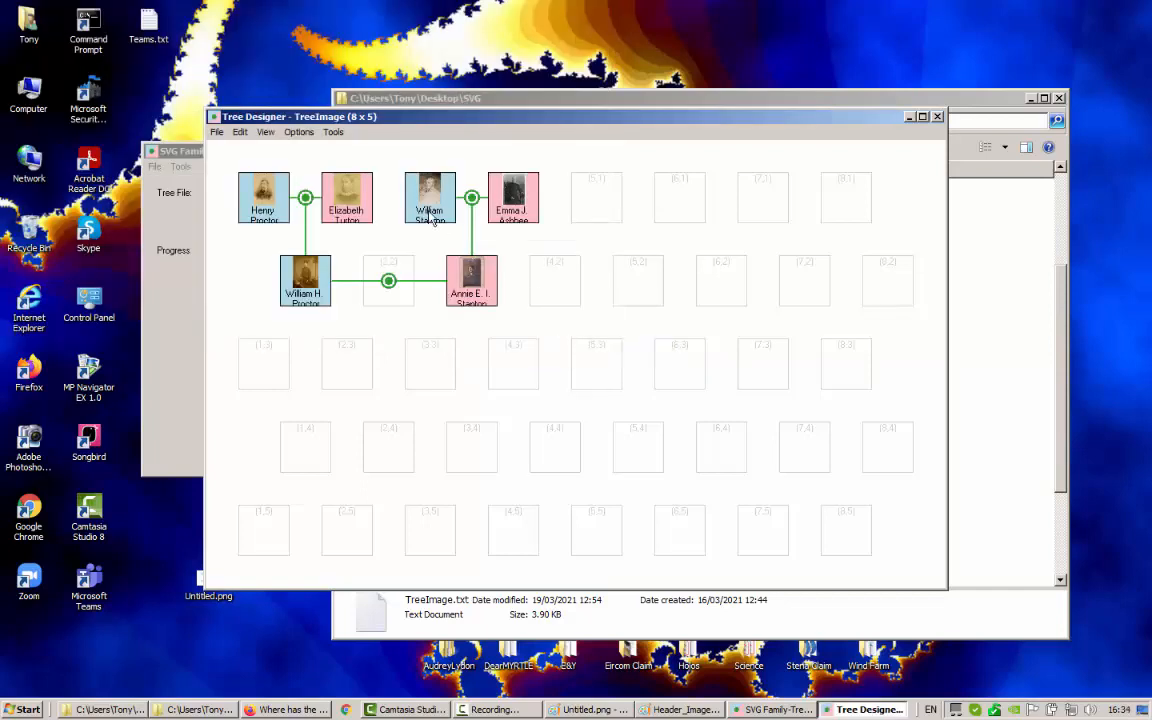
# - Open the man in the tree's second row for editing and choose Photos as his image's place
pyautogui.rightClick(316, 303)
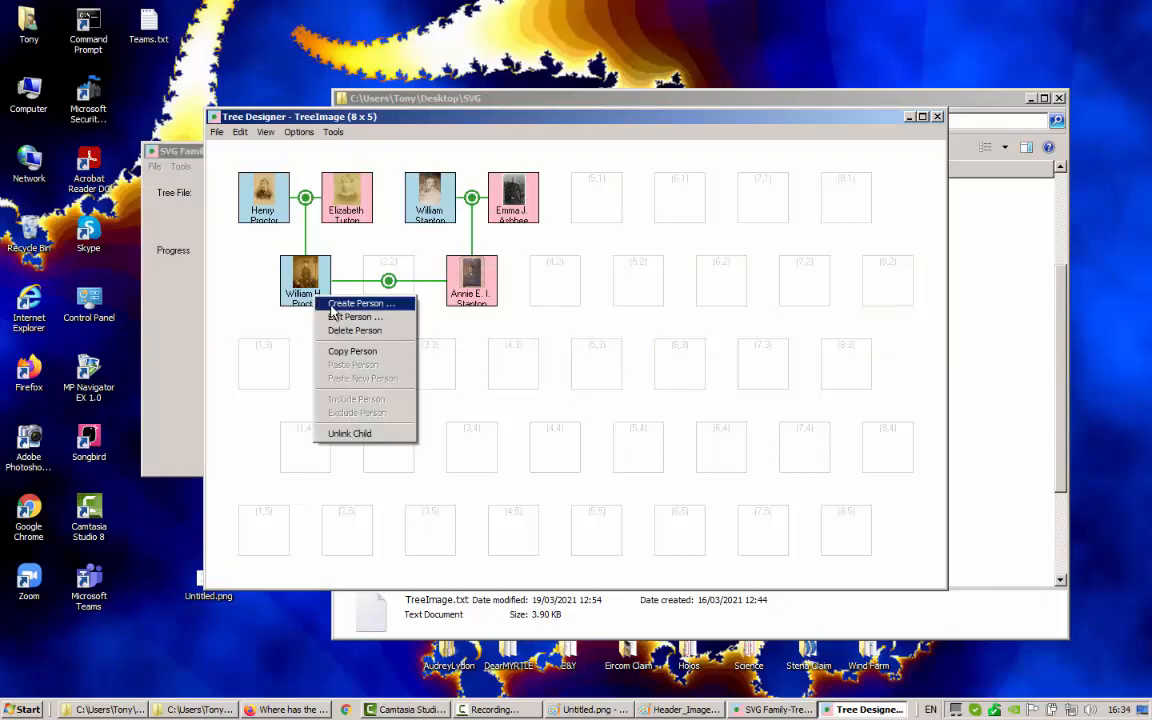
pyautogui.click(341, 319)
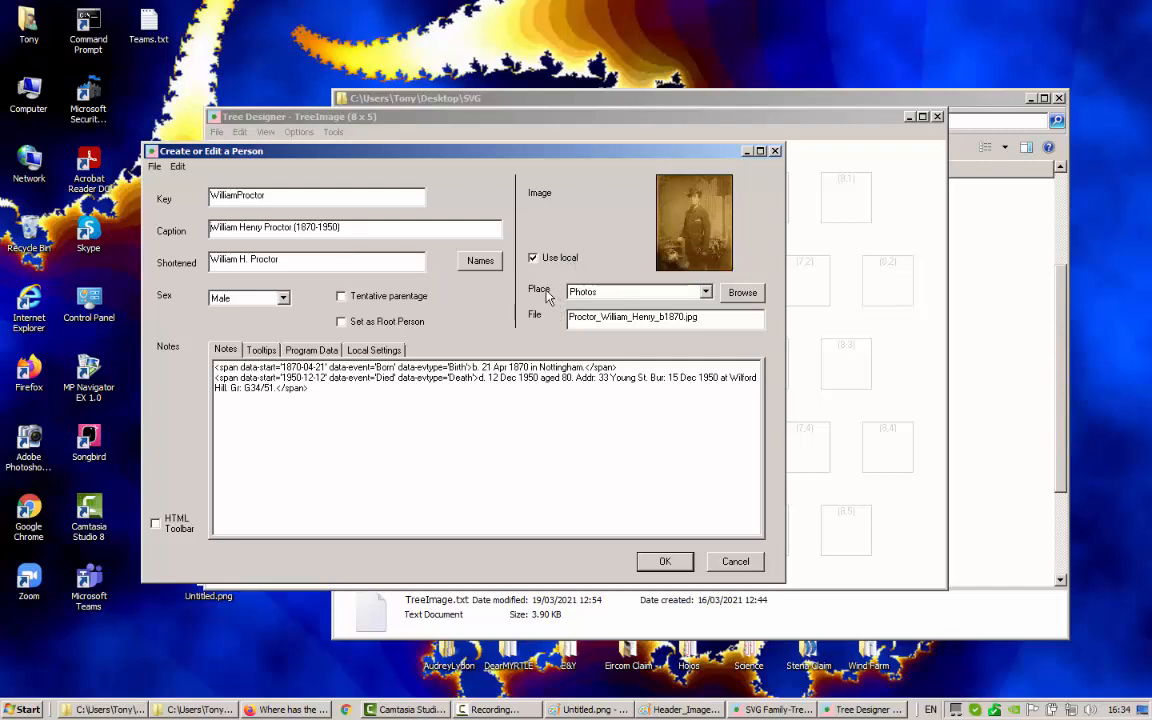
pyautogui.click(705, 292)
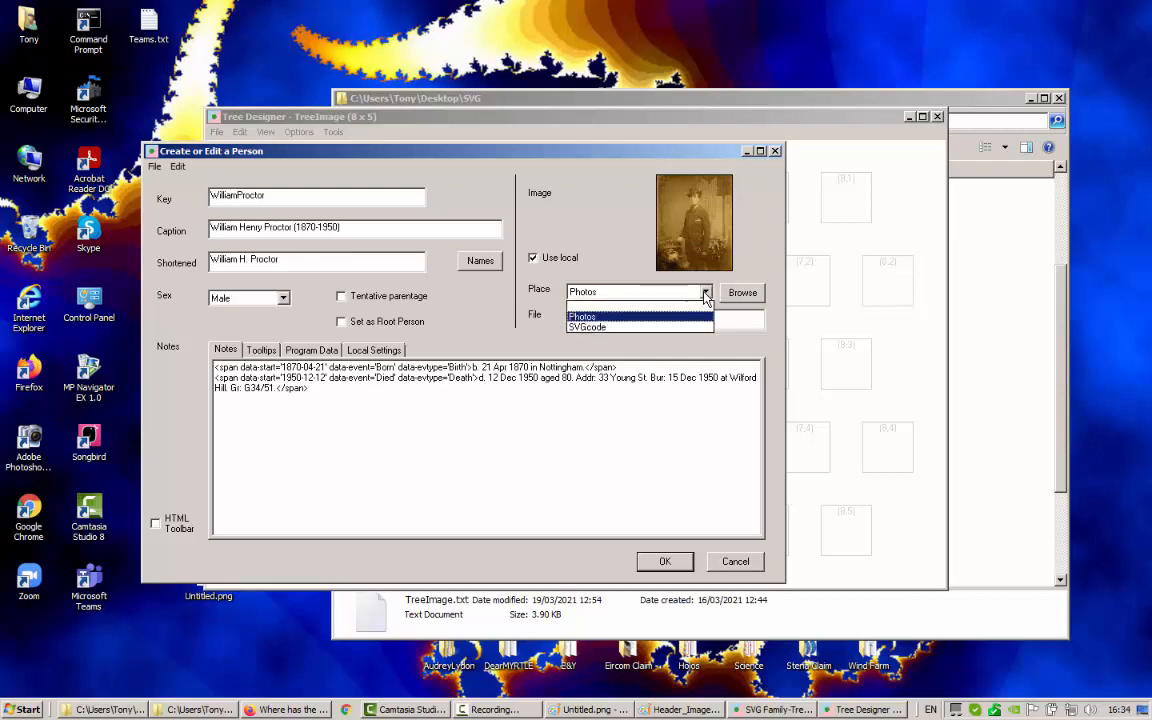
pyautogui.click(585, 316)
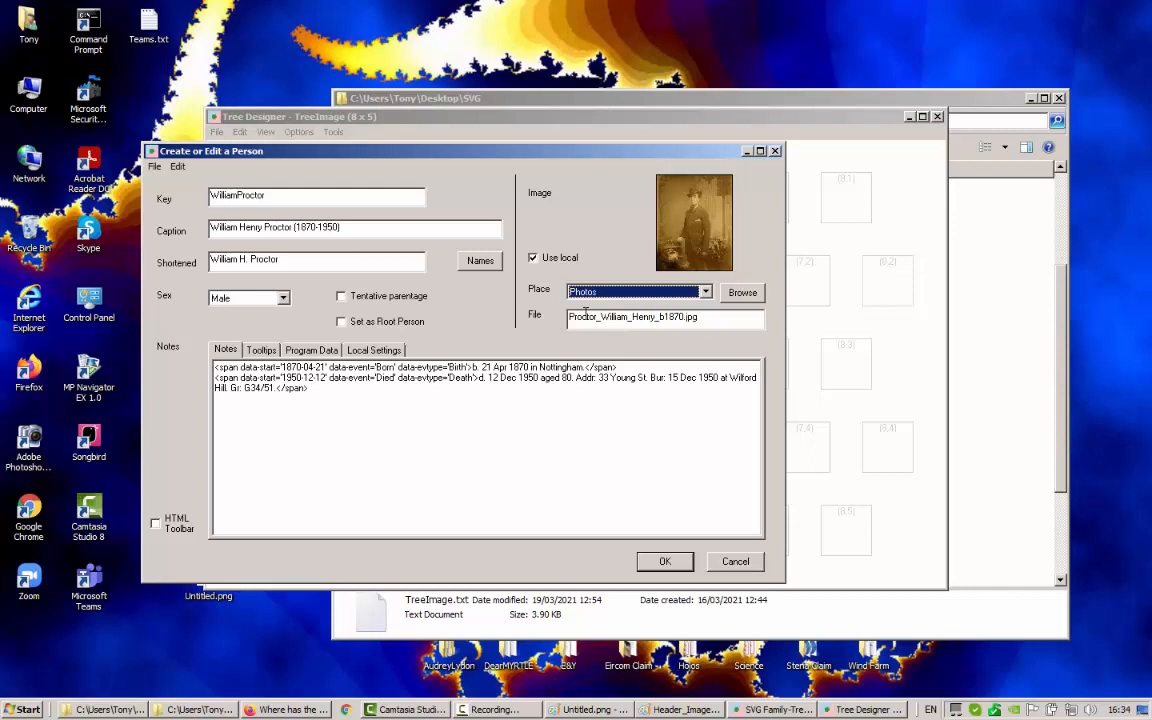
# - Browse the SVG folder for the person's image, select his existing portrait file and cancel the selection
pyautogui.click(743, 293)
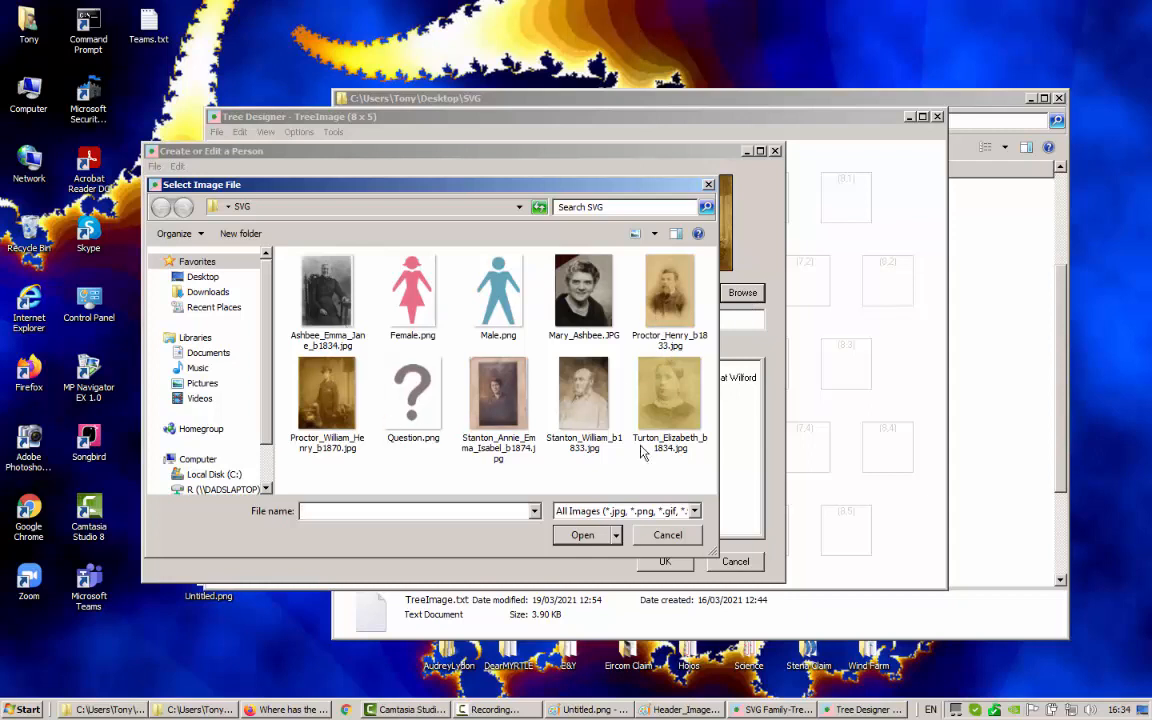
pyautogui.click(325, 416)
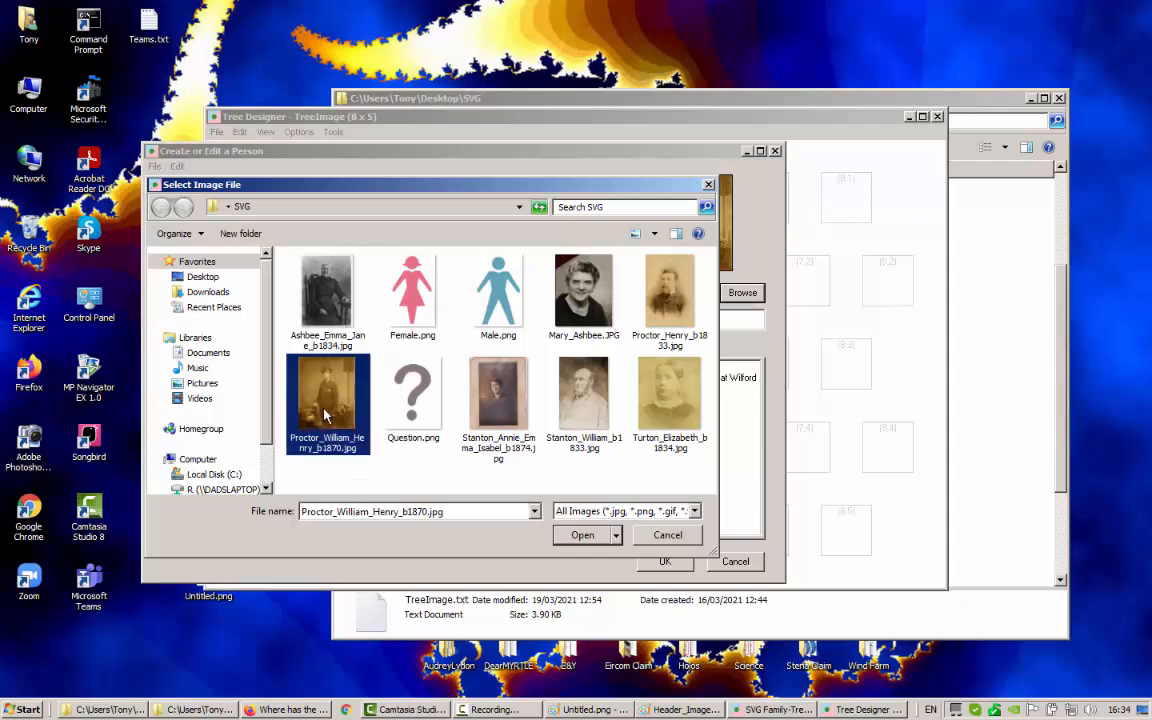
pyautogui.click(668, 536)
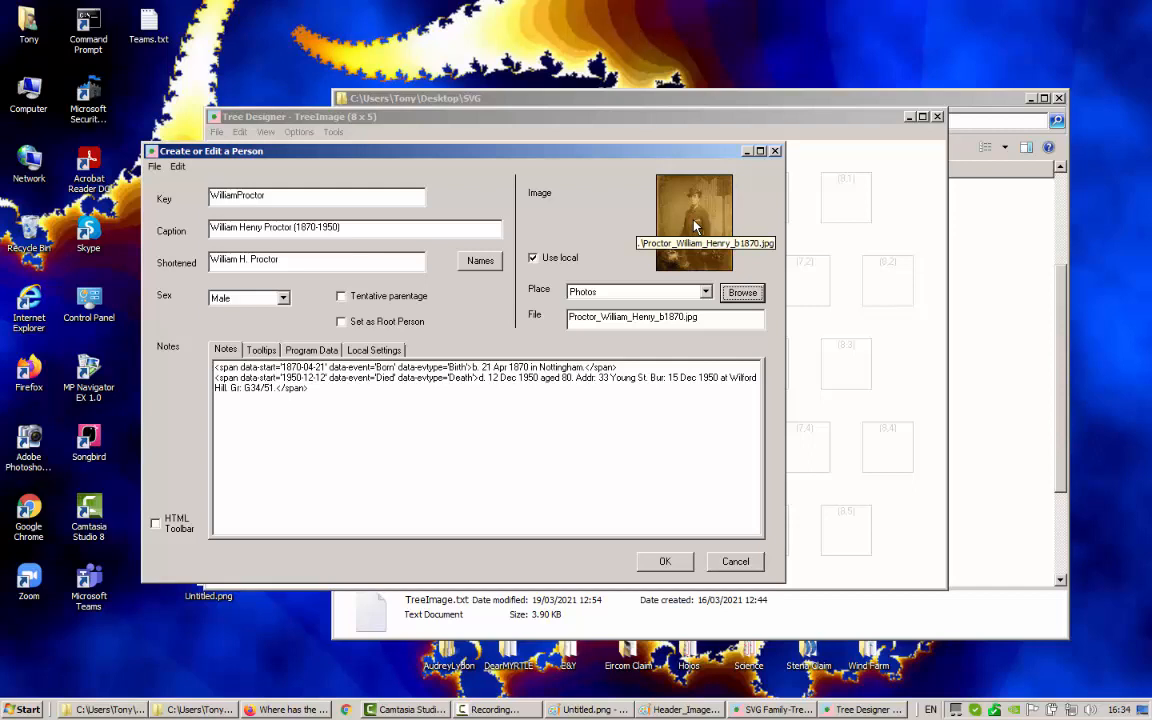
# - Switch the person's image off local use and back on, and cancel the person edit
pyautogui.click(535, 262)
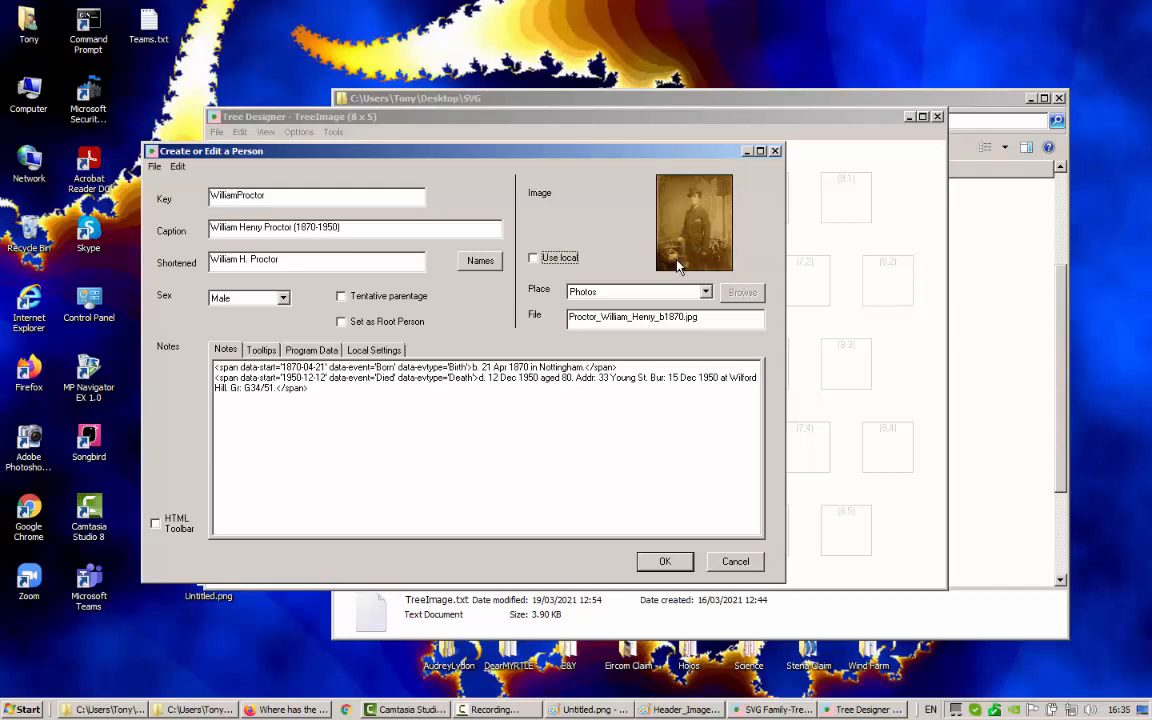
pyautogui.click(535, 260)
pyautogui.click(735, 561)
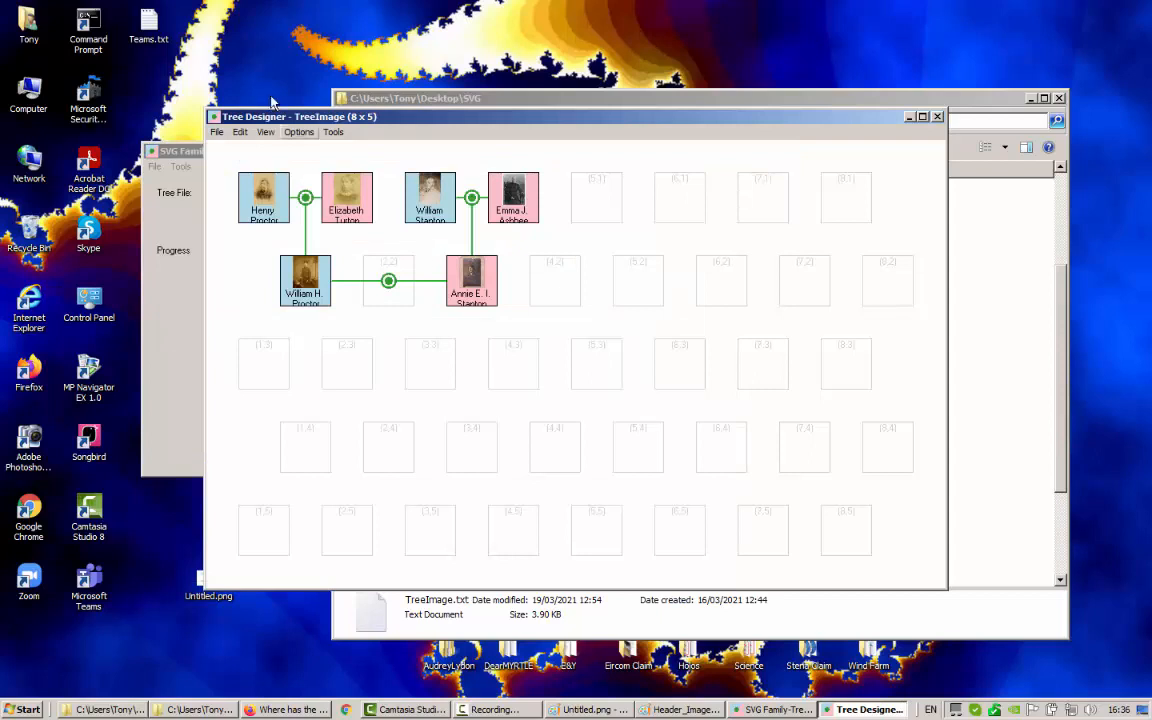
# - Open the tree settings and set the image proportion to 65%
pyautogui.click(300, 133)
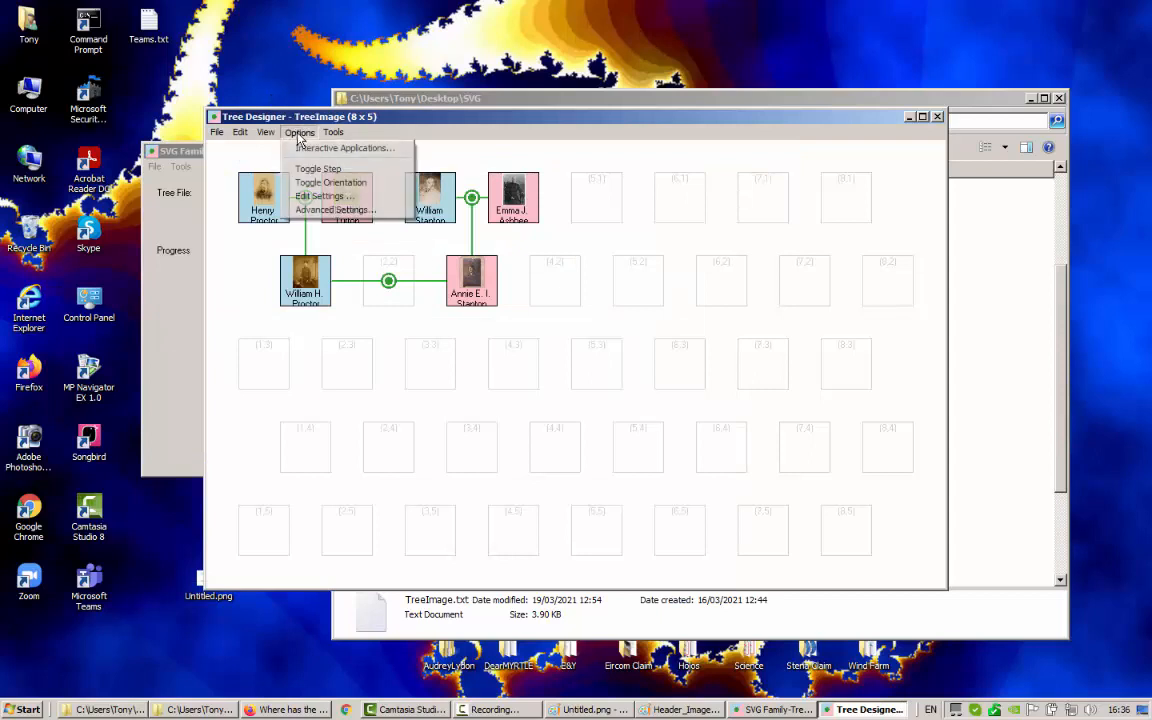
pyautogui.click(322, 197)
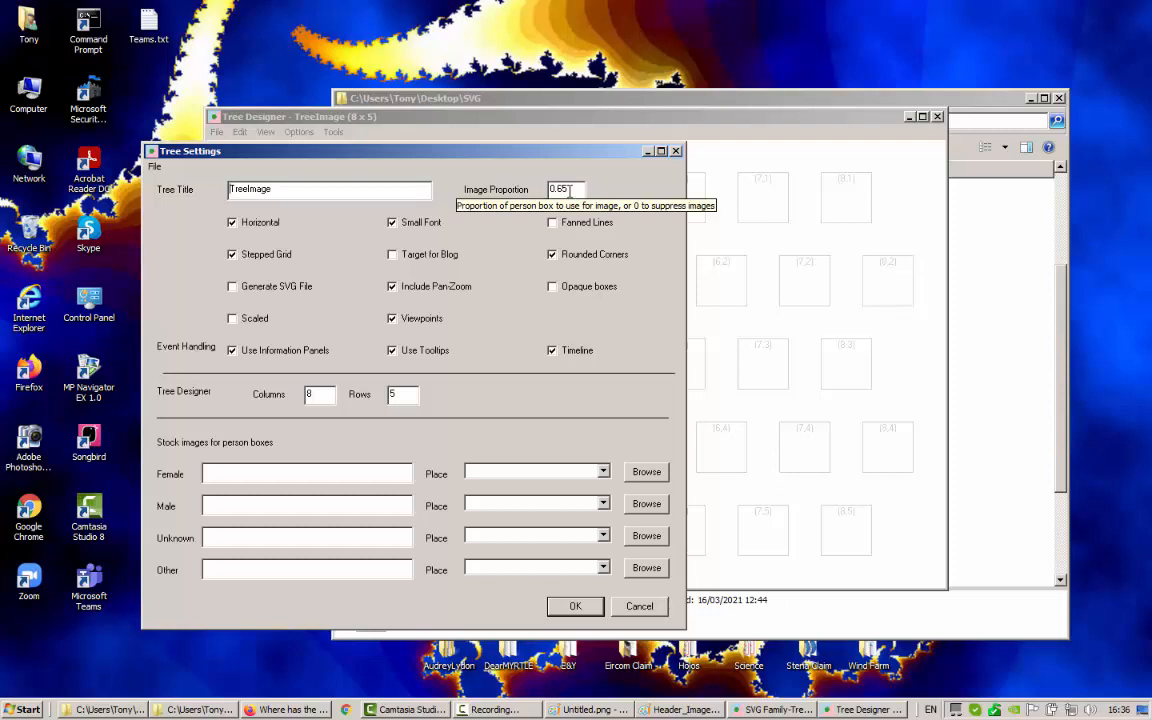
pyautogui.moveTo(569, 190); pyautogui.dragTo(536, 193)
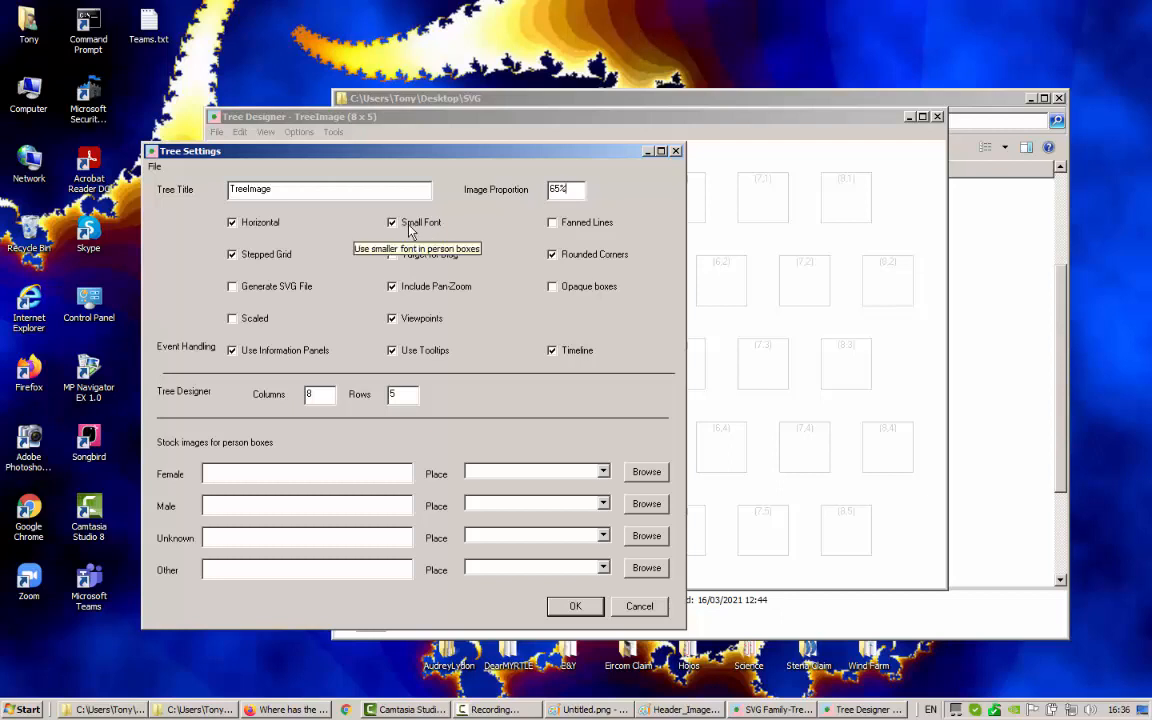
# - Turn off the small font for person boxes, edit the image proportion and apply the tree settings
pyautogui.click(392, 222)
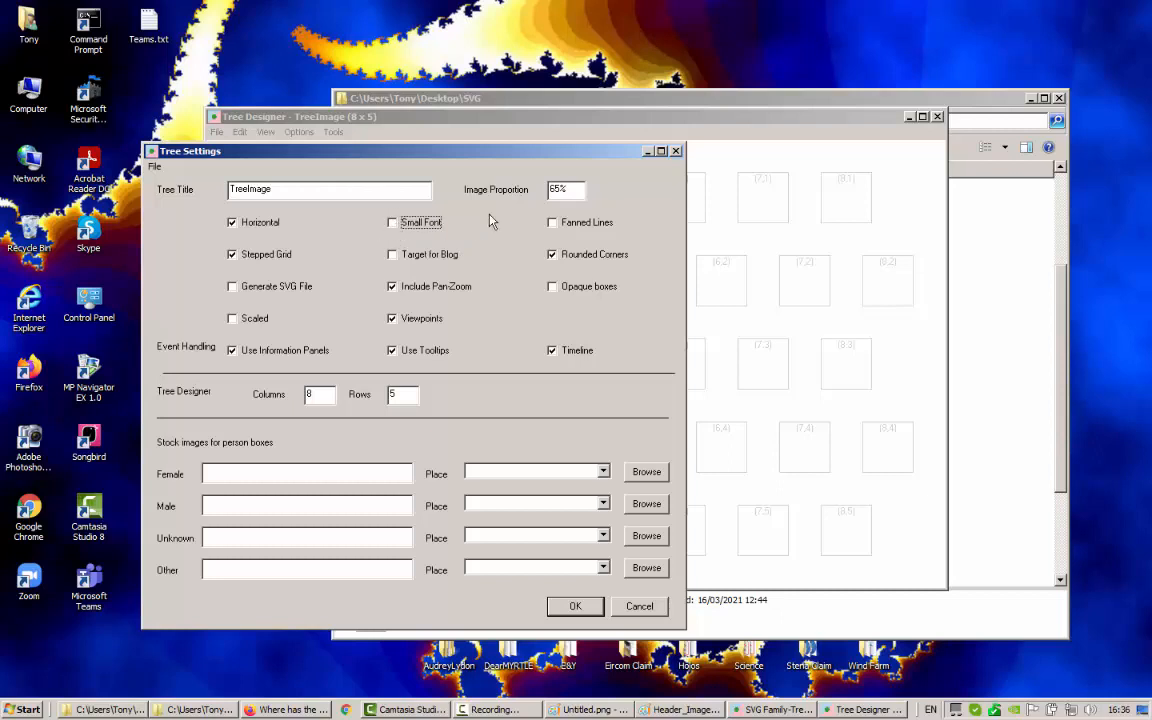
pyautogui.click(557, 189)
pyautogui.write('0')
pyautogui.click(576, 606)
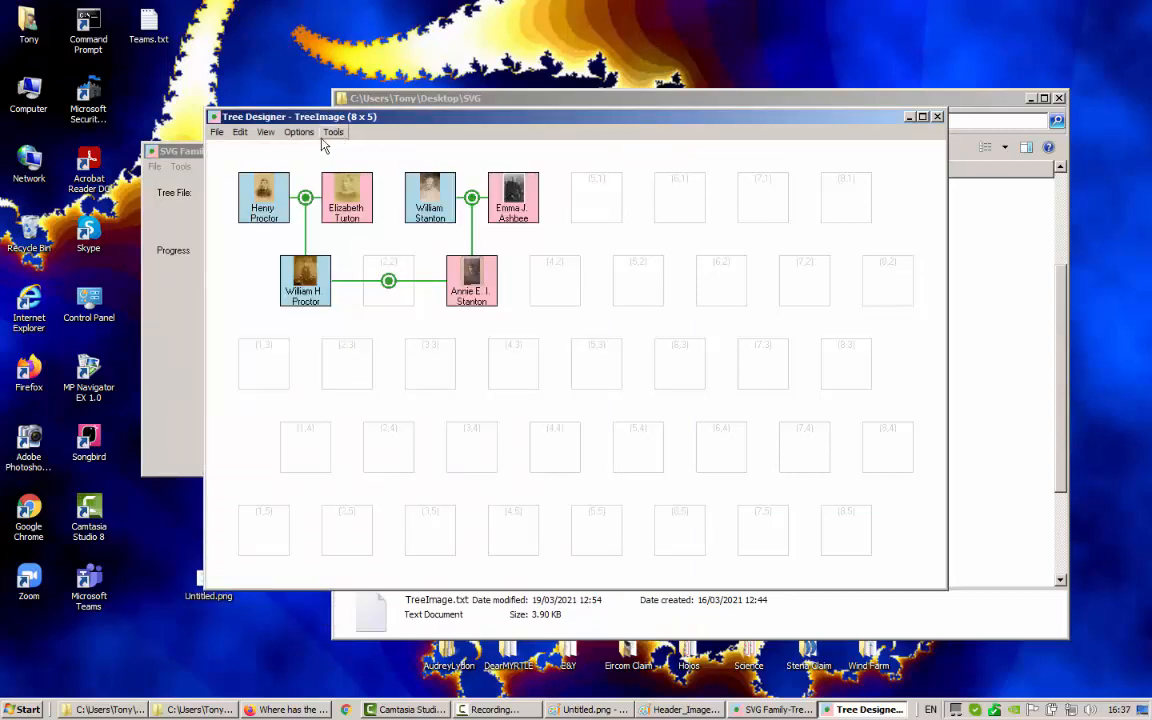
# - Enable the Expand Image interactive application for the tree and disable Information Panels and Timeline Report
pyautogui.click(297, 133)
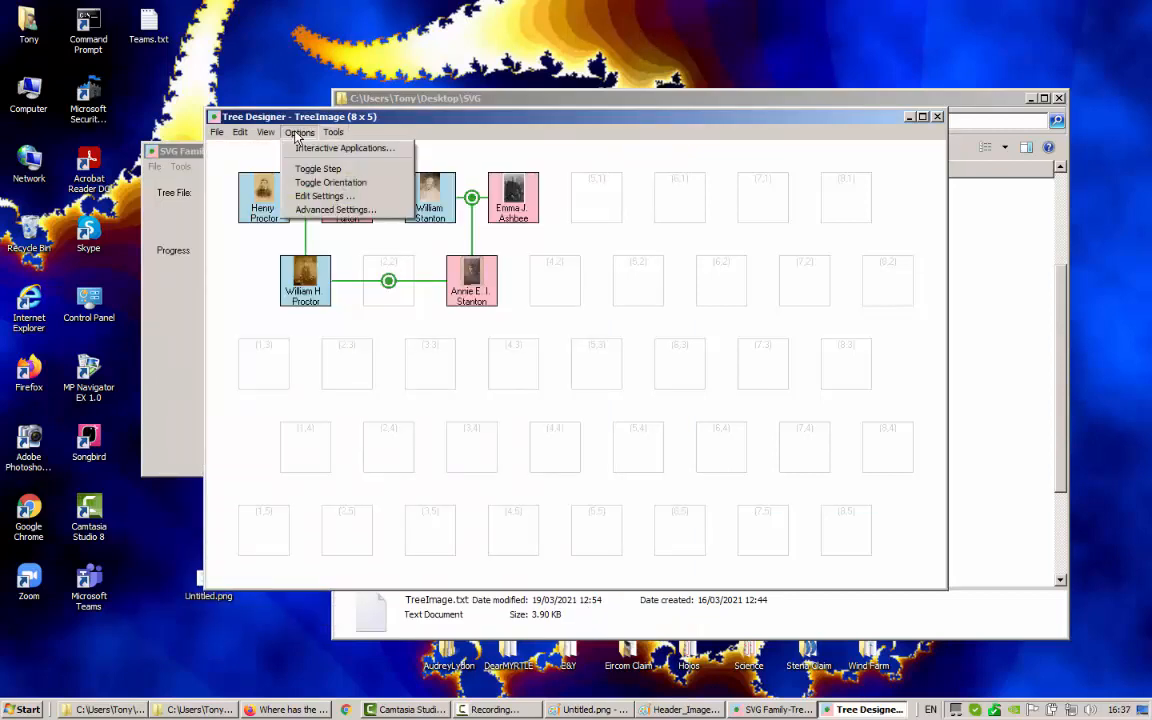
pyautogui.click(305, 148)
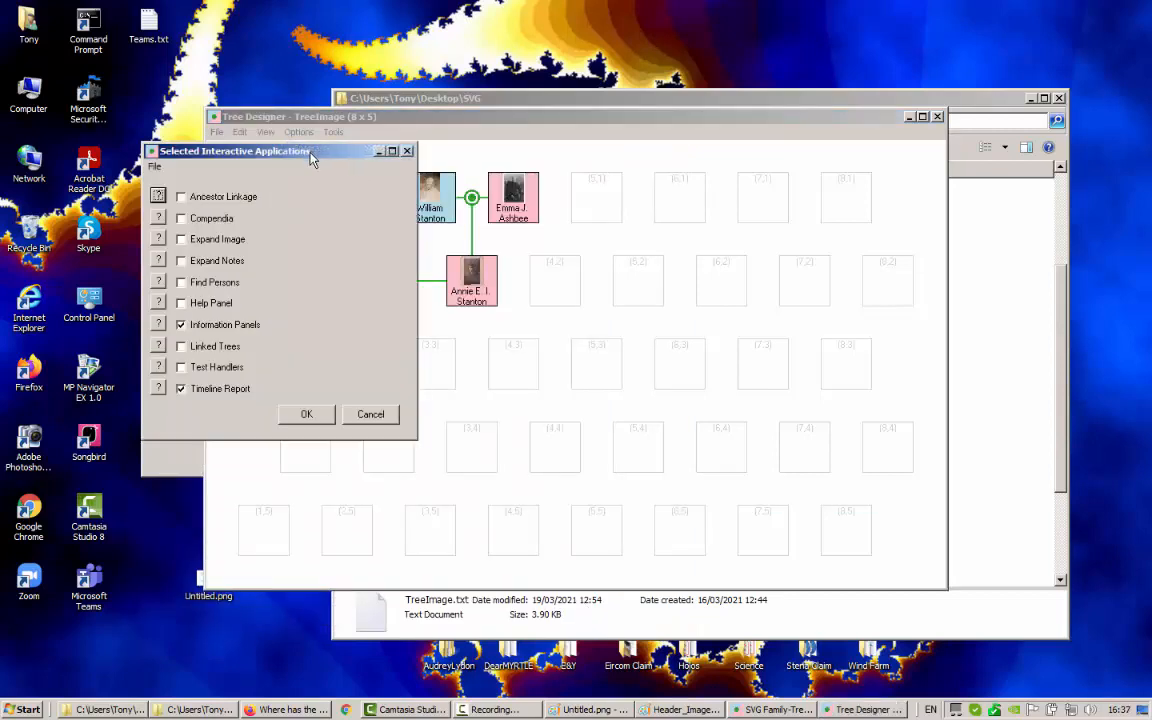
pyautogui.click(181, 239)
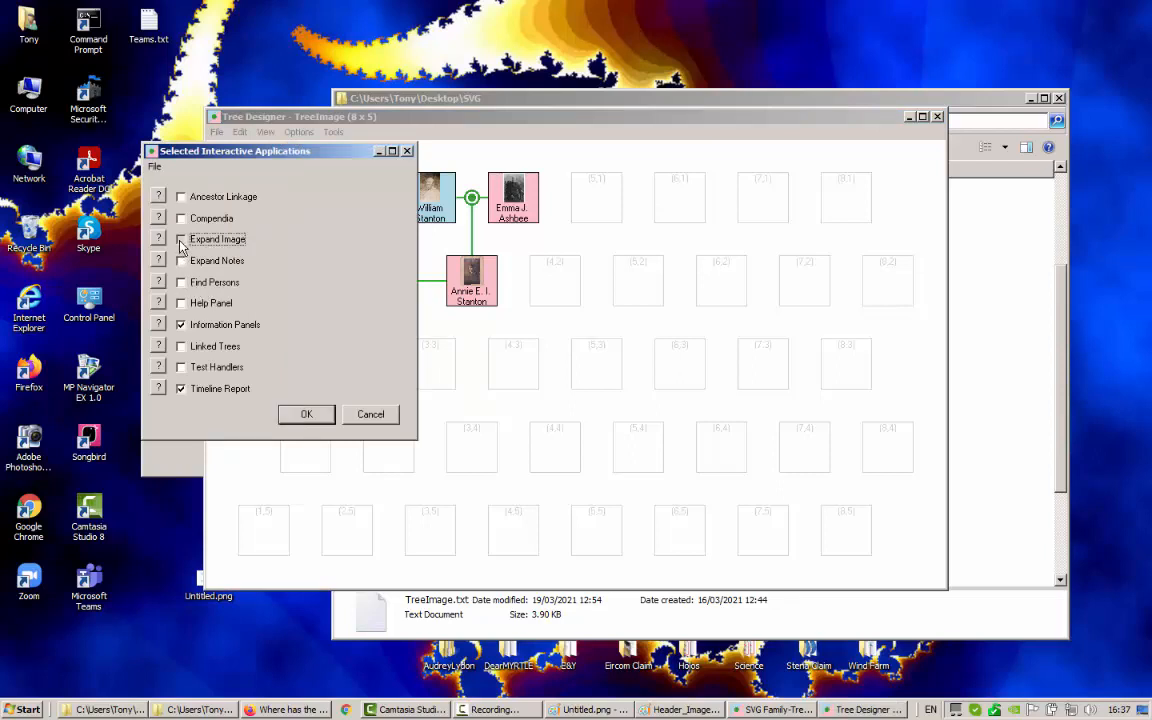
pyautogui.click(181, 325)
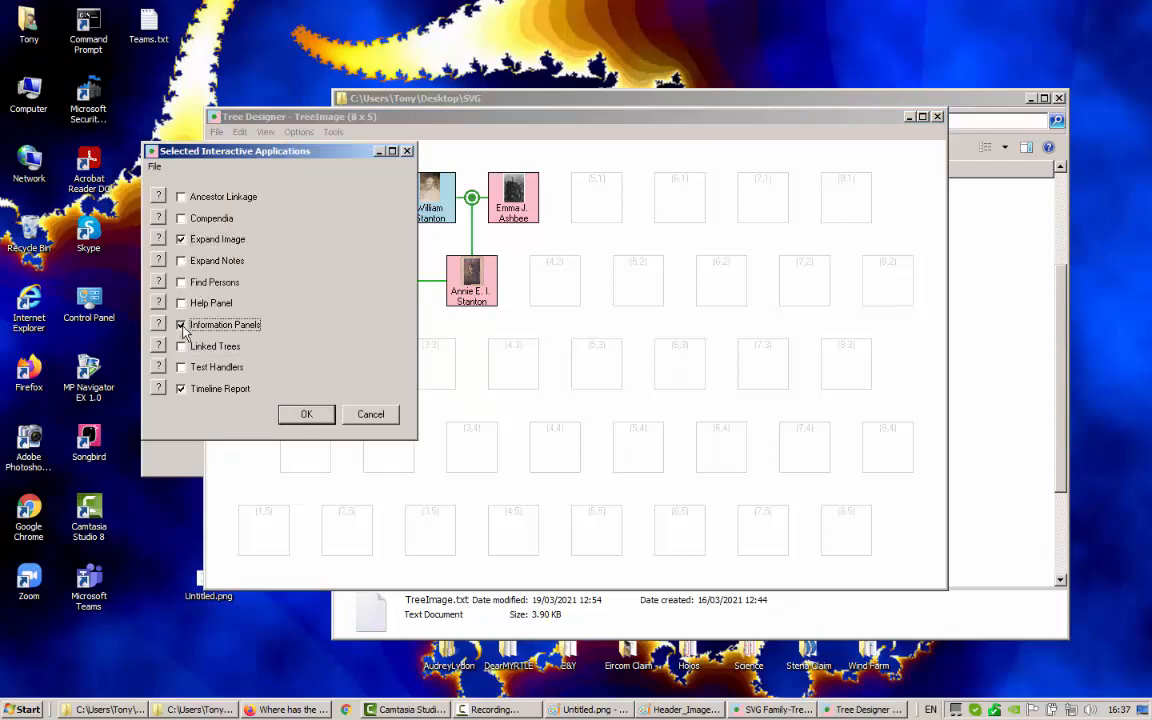
pyautogui.click(181, 389)
pyautogui.click(306, 414)
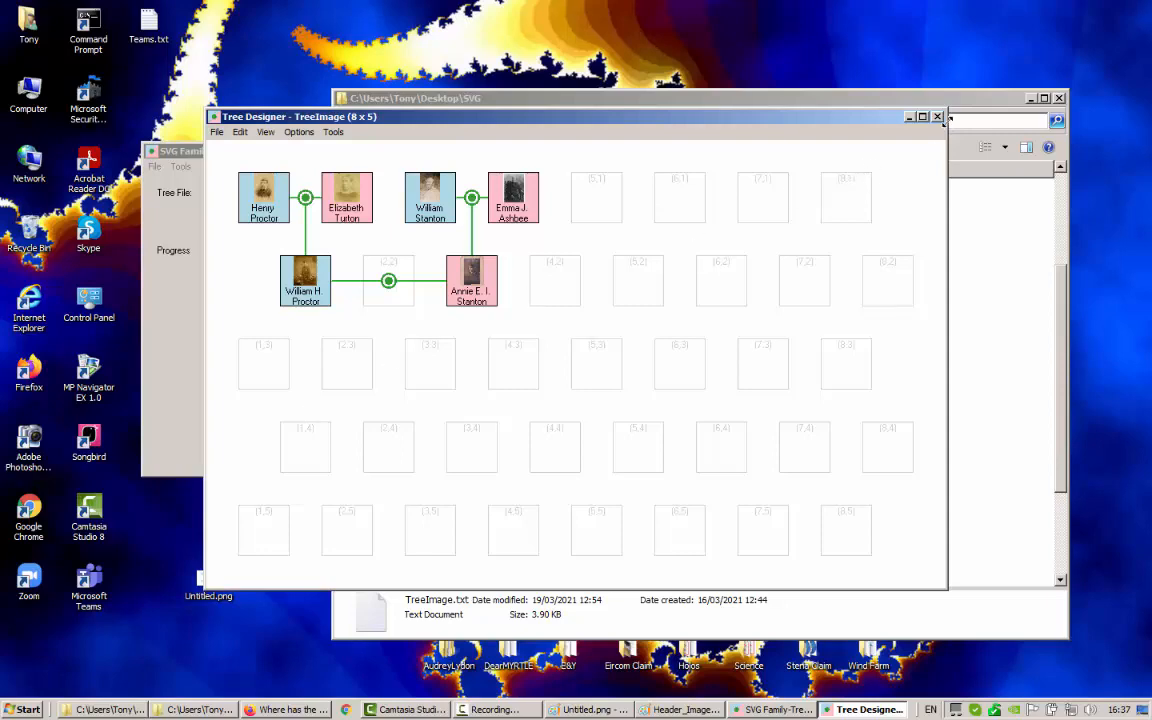
# - Close the Tree Designer, process the TreeImage tree and view the generated HTML output in the browser
pyautogui.click(938, 117)
pyautogui.click(738, 318)
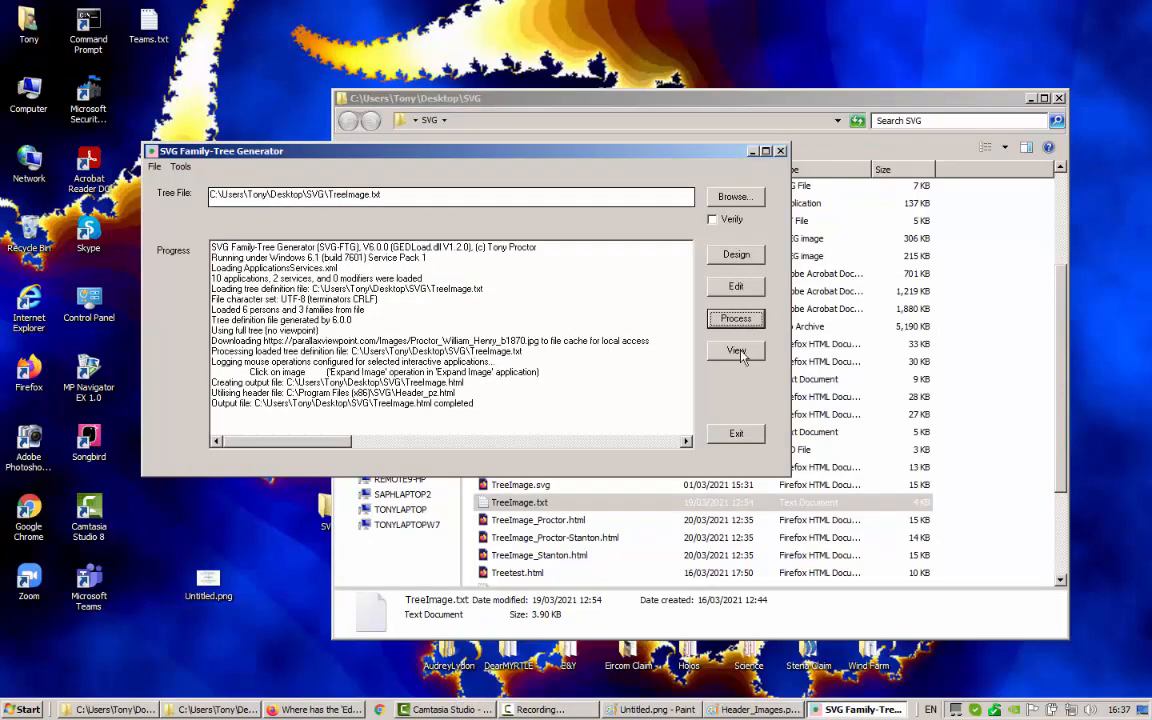
pyautogui.click(737, 352)
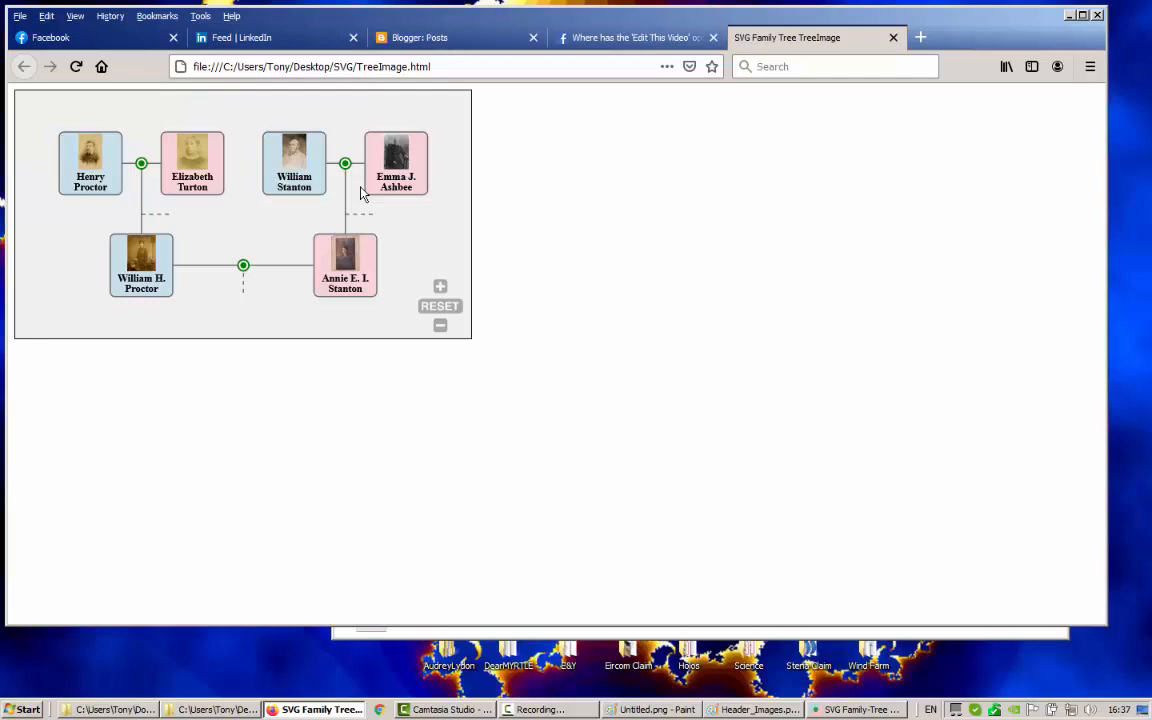
# - View the portrait of the second man in the tree's top row as a standalone image and return to the tree page
pyautogui.rightClick(292, 154)
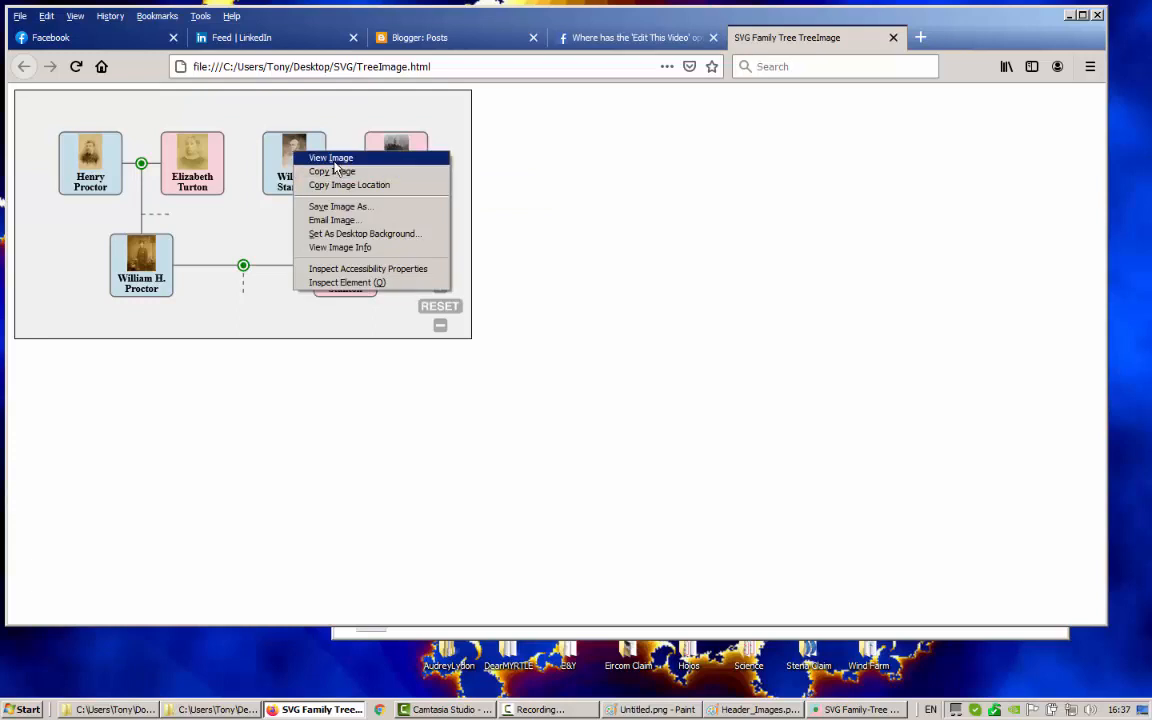
pyautogui.click(334, 161)
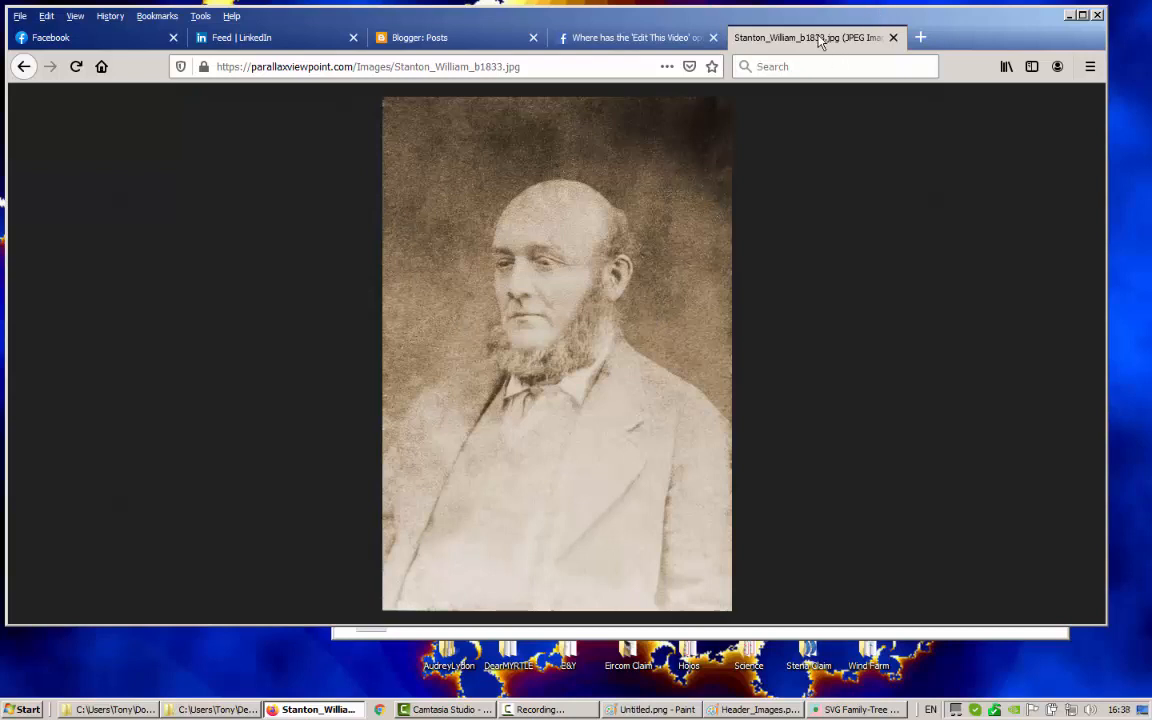
pyautogui.click(893, 38)
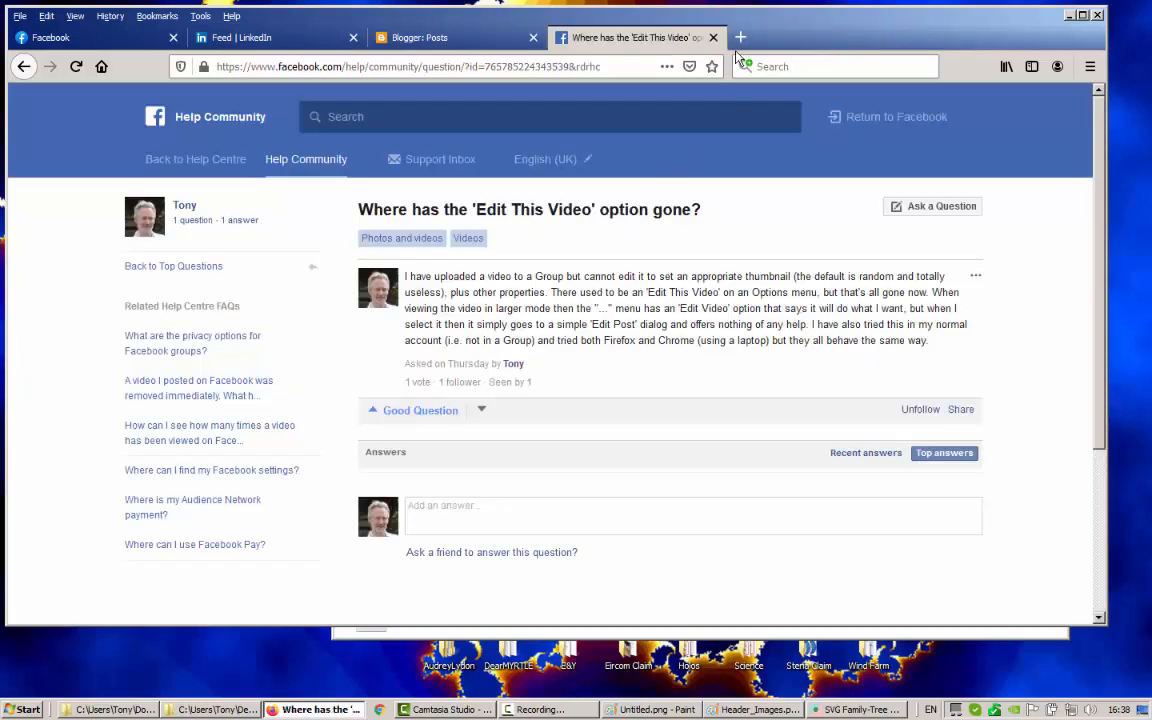
pyautogui.click(108, 16)
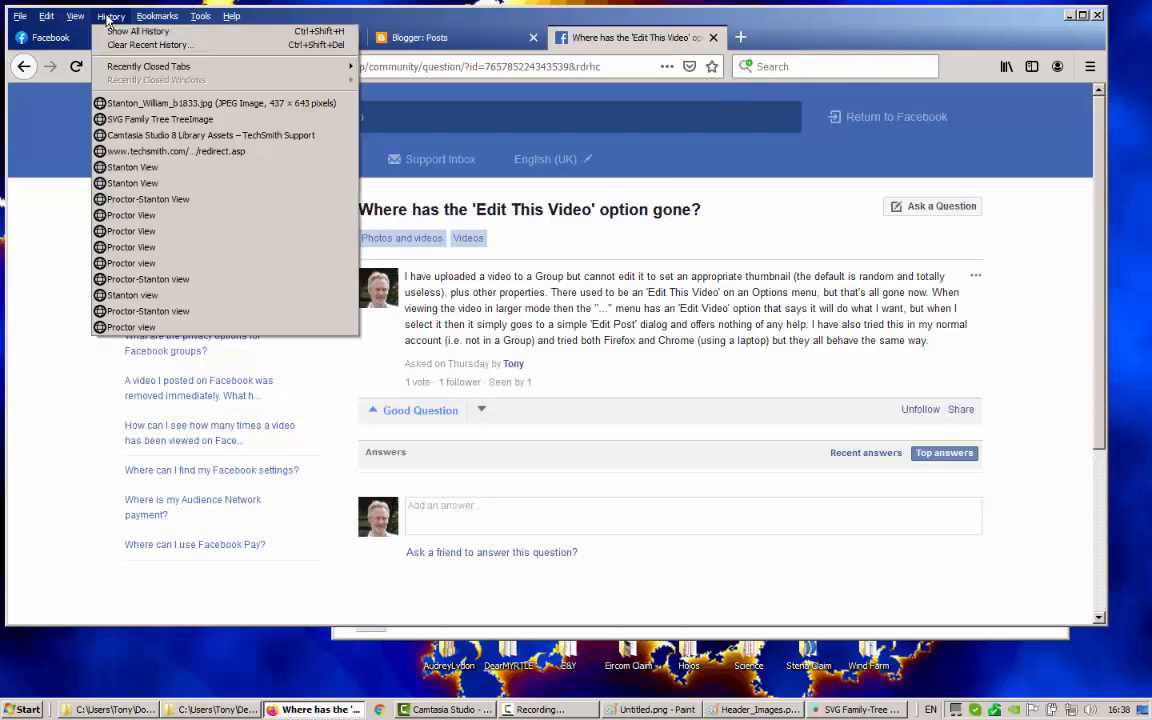
pyautogui.moveTo(270, 66)
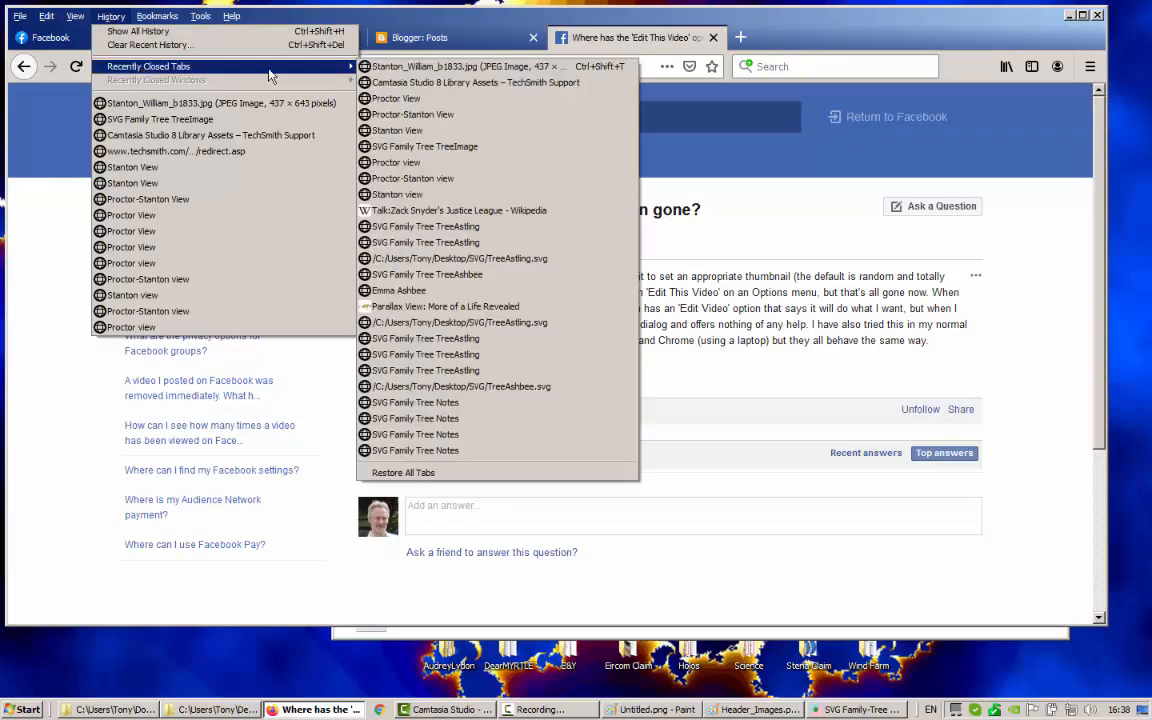
pyautogui.click(398, 68)
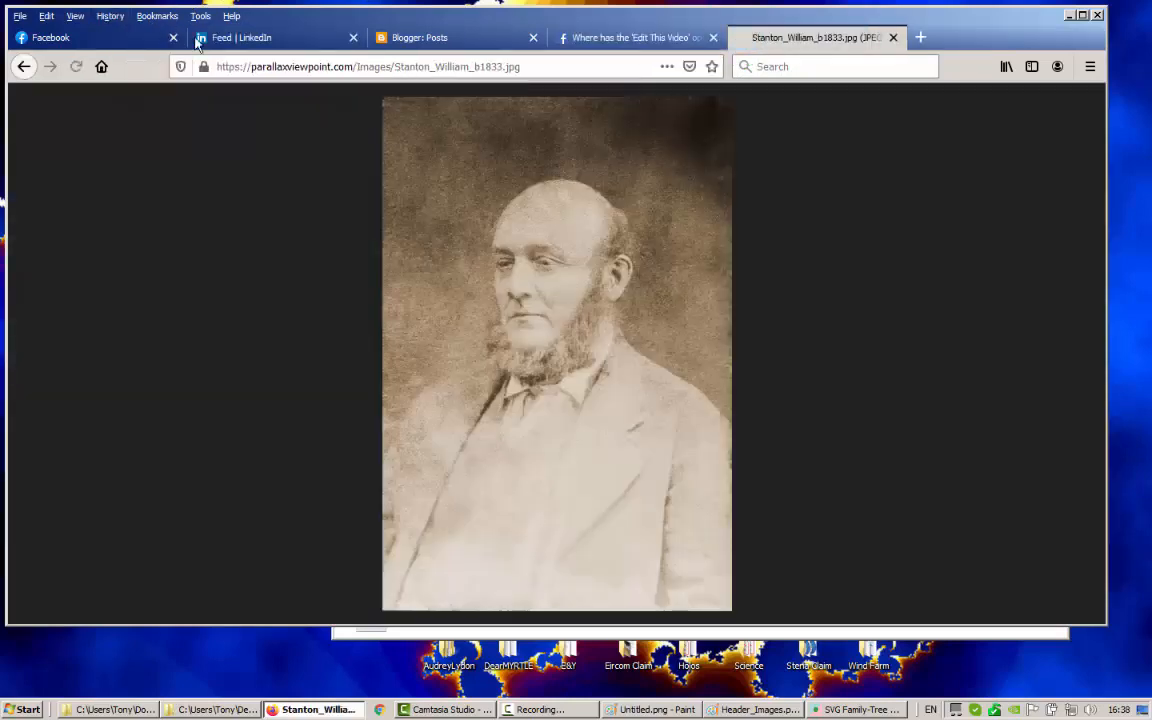
pyautogui.click(24, 66)
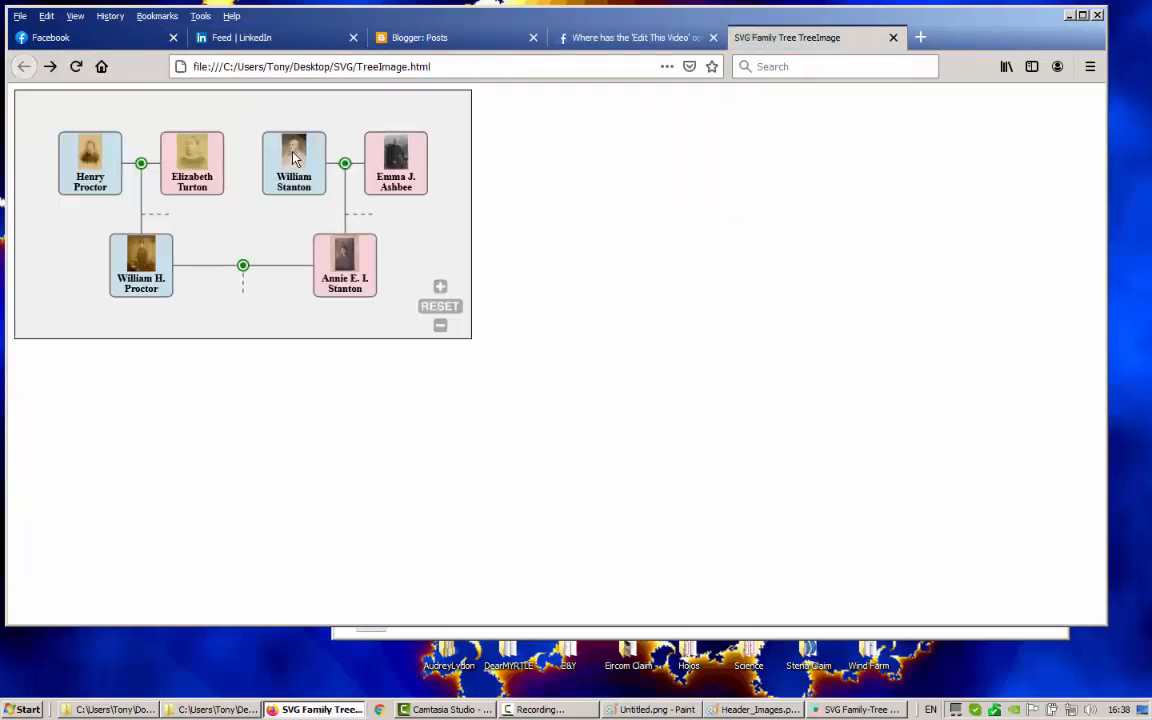
# - Expand the portraits of the second couple in the top row, and close both images and the tree page
pyautogui.click(293, 157)
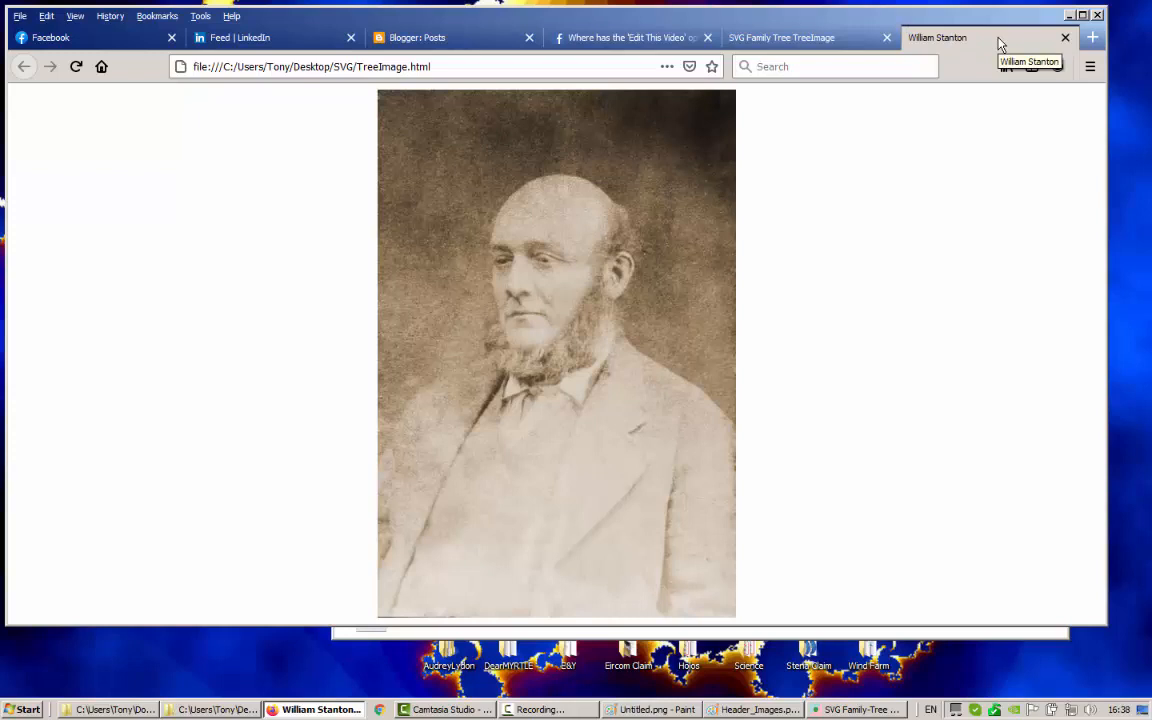
pyautogui.click(790, 40)
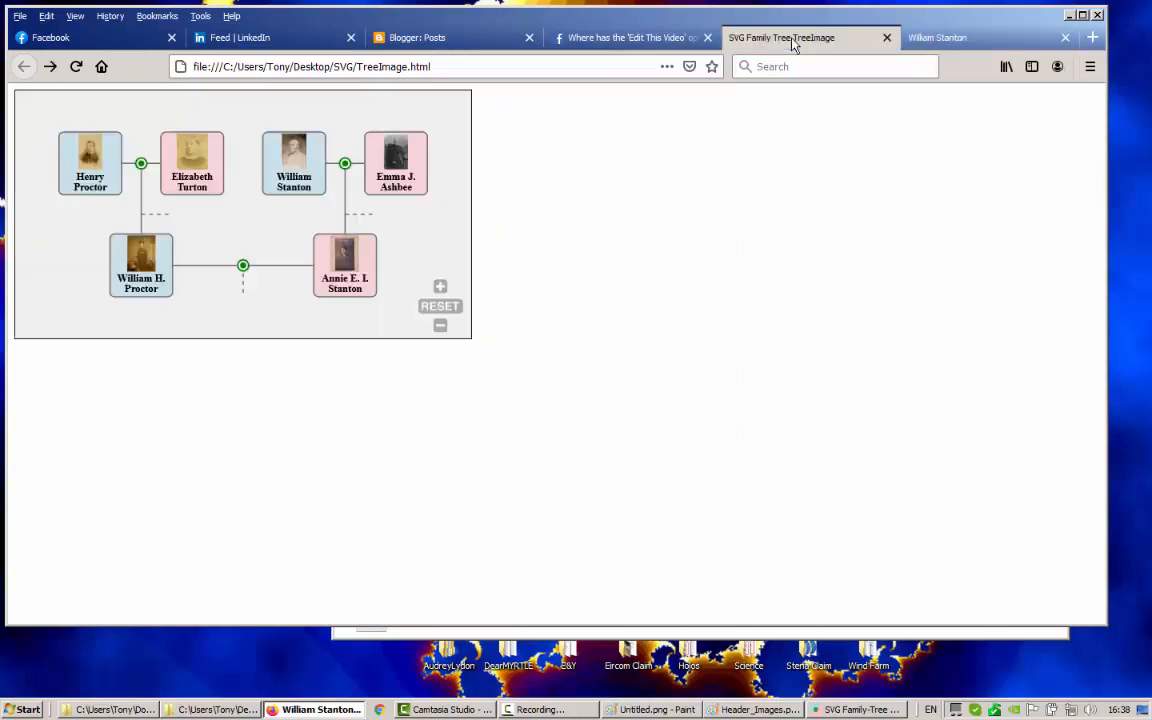
pyautogui.click(405, 158)
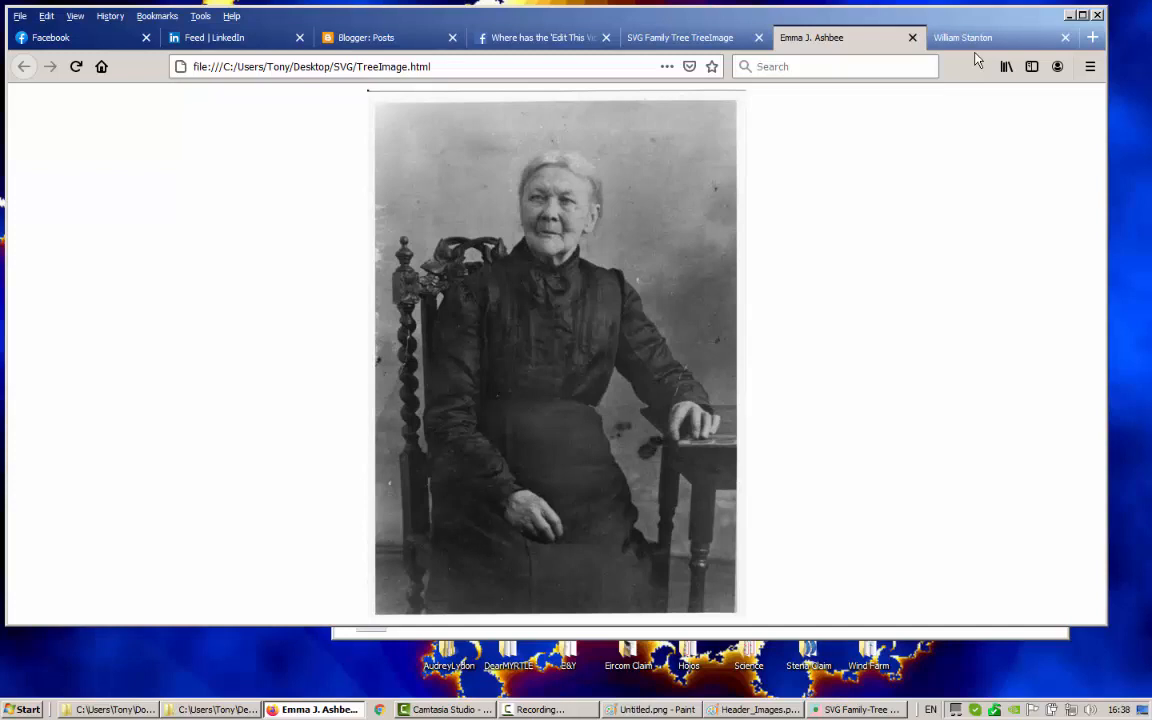
pyautogui.click(913, 38)
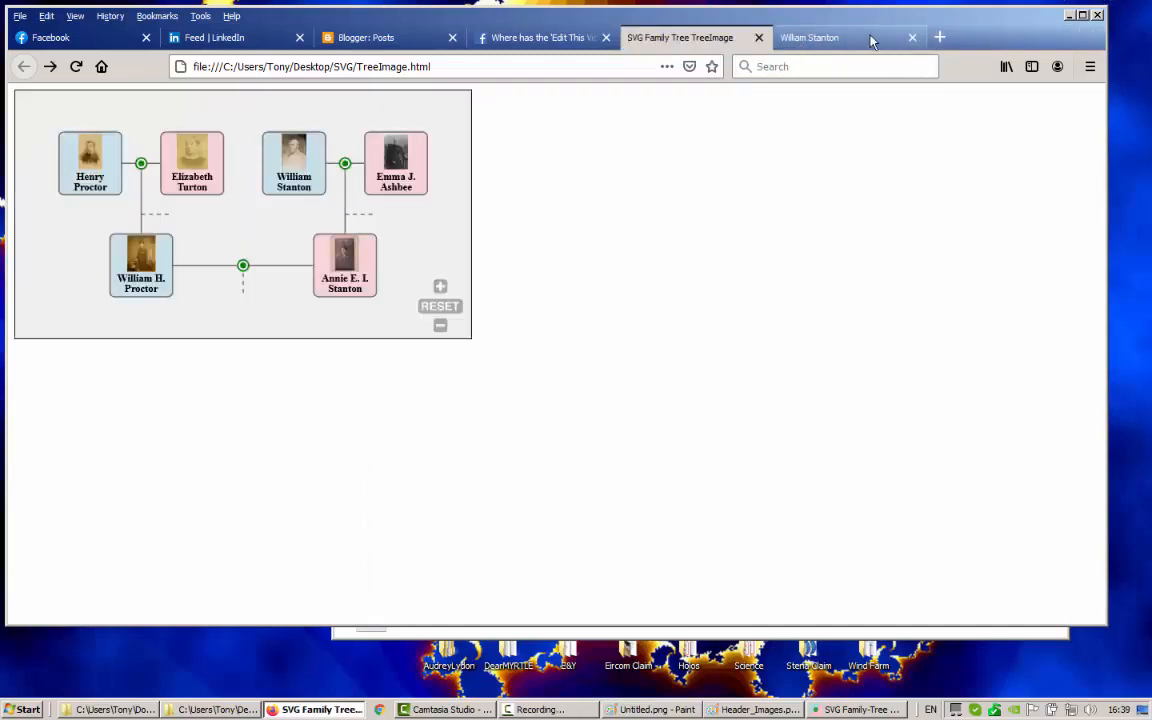
pyautogui.click(913, 38)
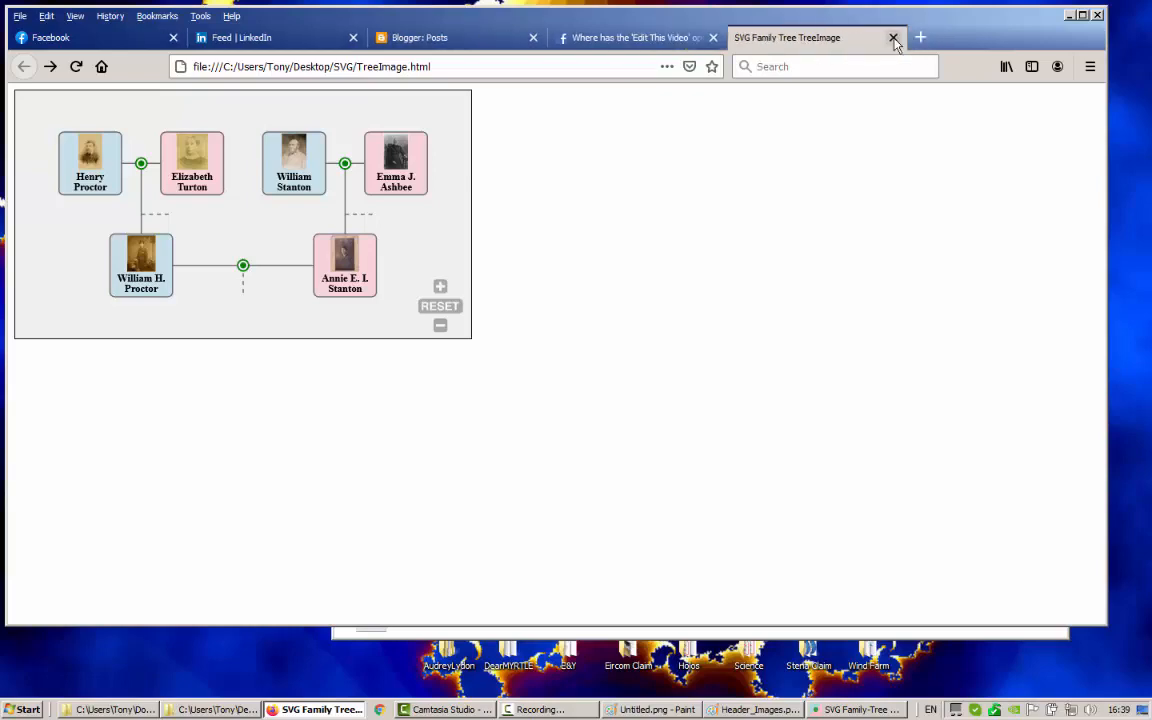
pyautogui.click(894, 39)
pyautogui.click(1070, 16)
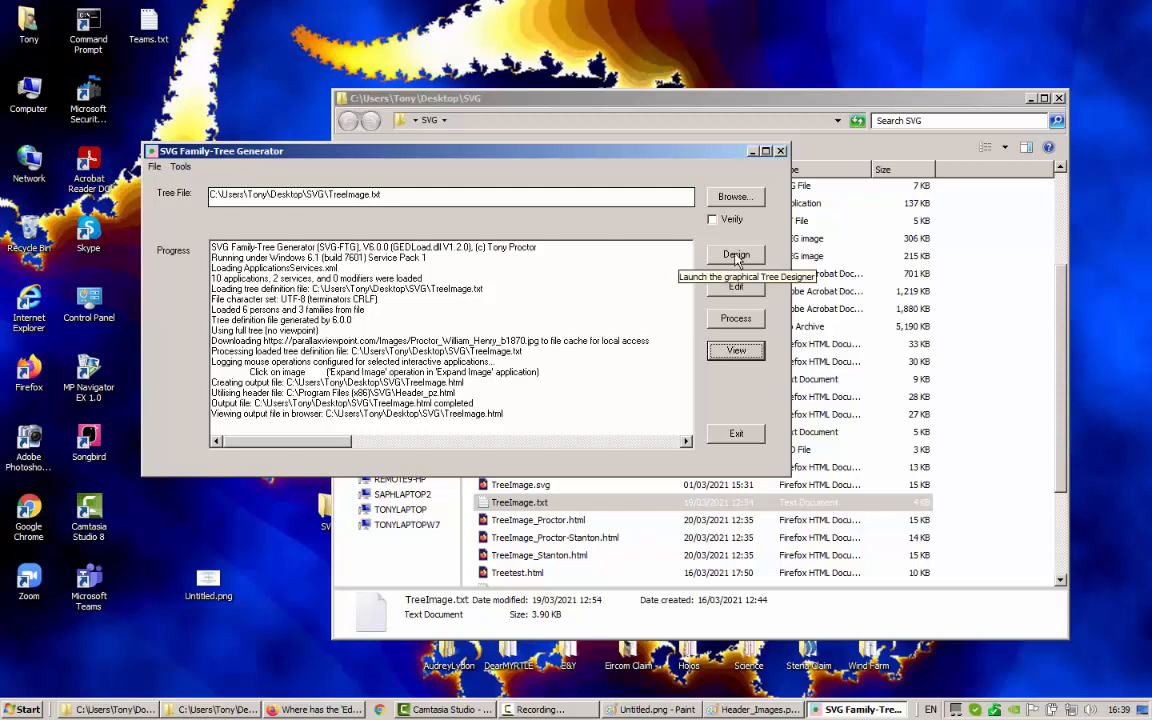
# - Load the tree definition file TreeAshbee.txt, discarding unsaved changes, and open it in the Tree Designer
pyautogui.click(728, 196)
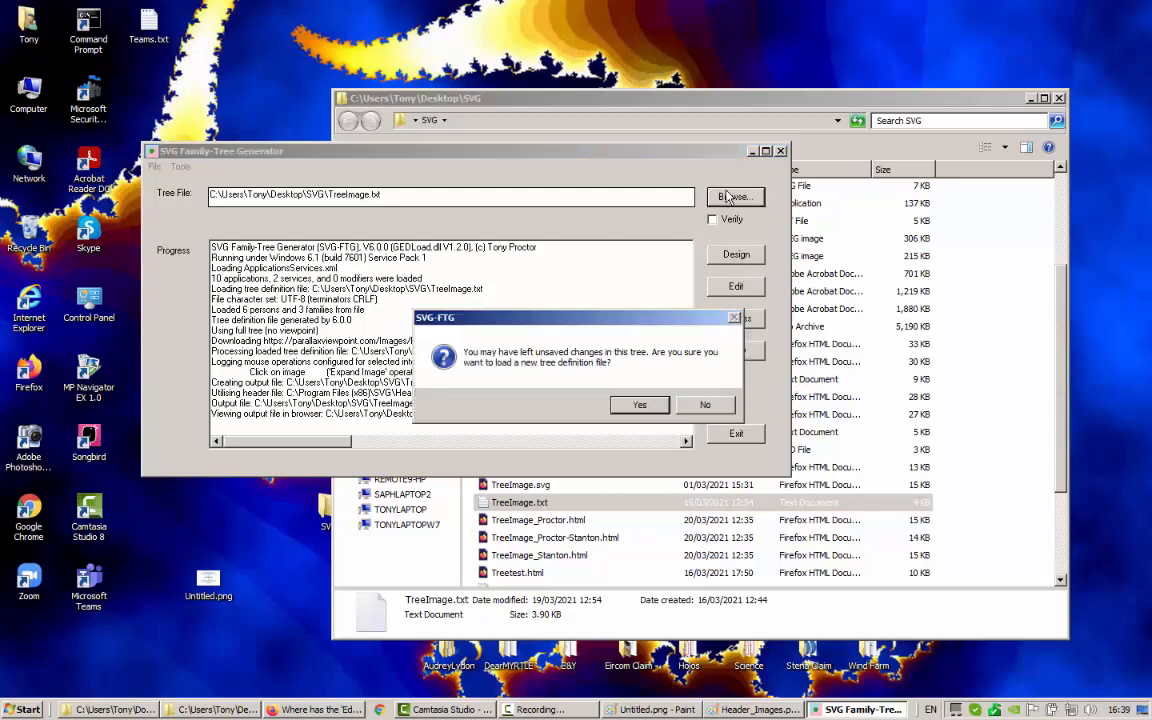
pyautogui.click(638, 405)
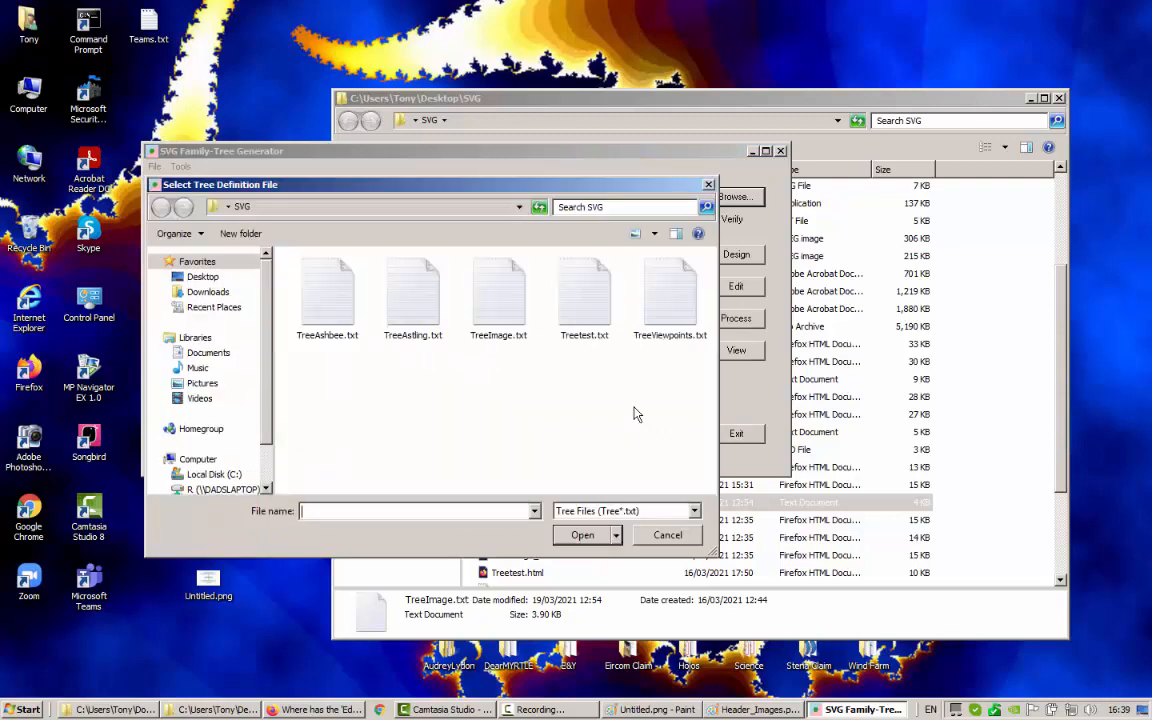
pyautogui.click(338, 318)
pyautogui.doubleClick(338, 318)
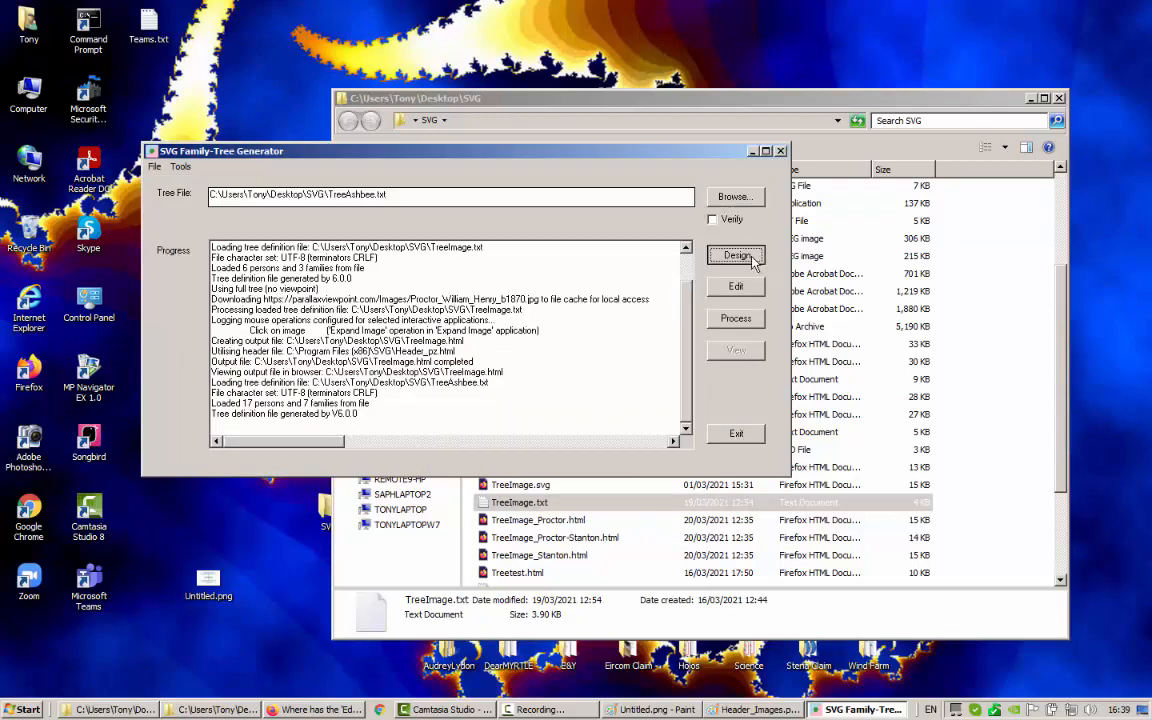
pyautogui.click(736, 255)
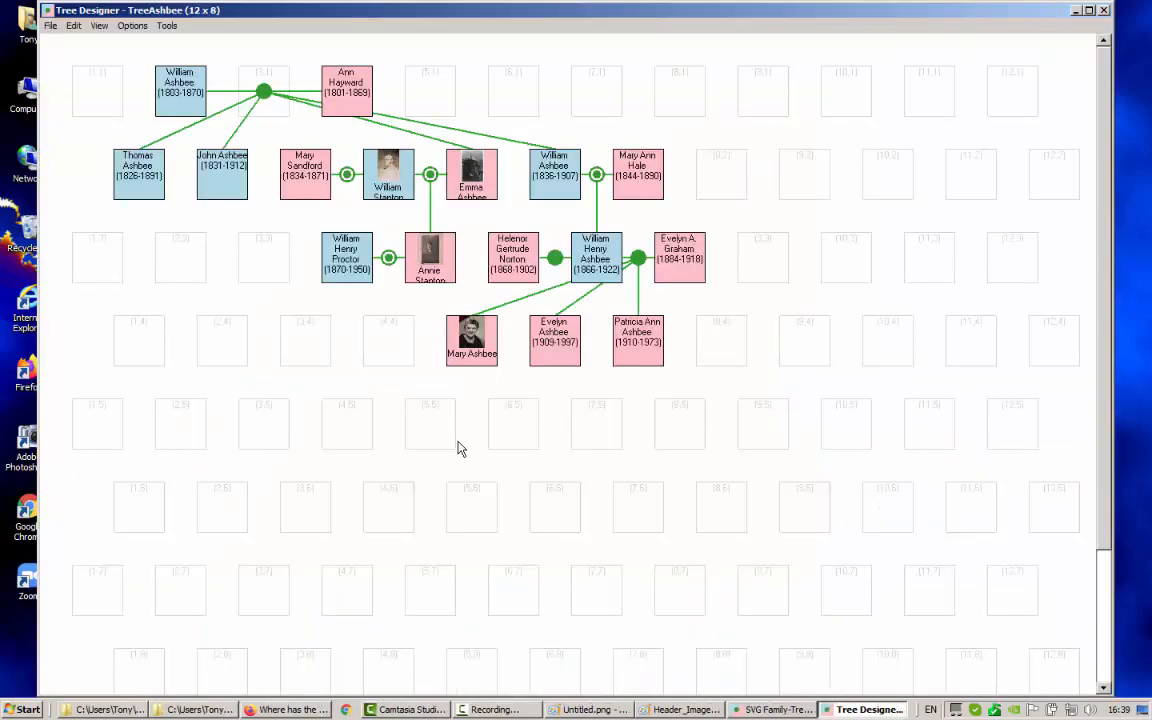
# - Open the woman with a portrait in the fourth row for editing and highlight the Photos place in her notes' image tag
pyautogui.rightClick(471, 350)
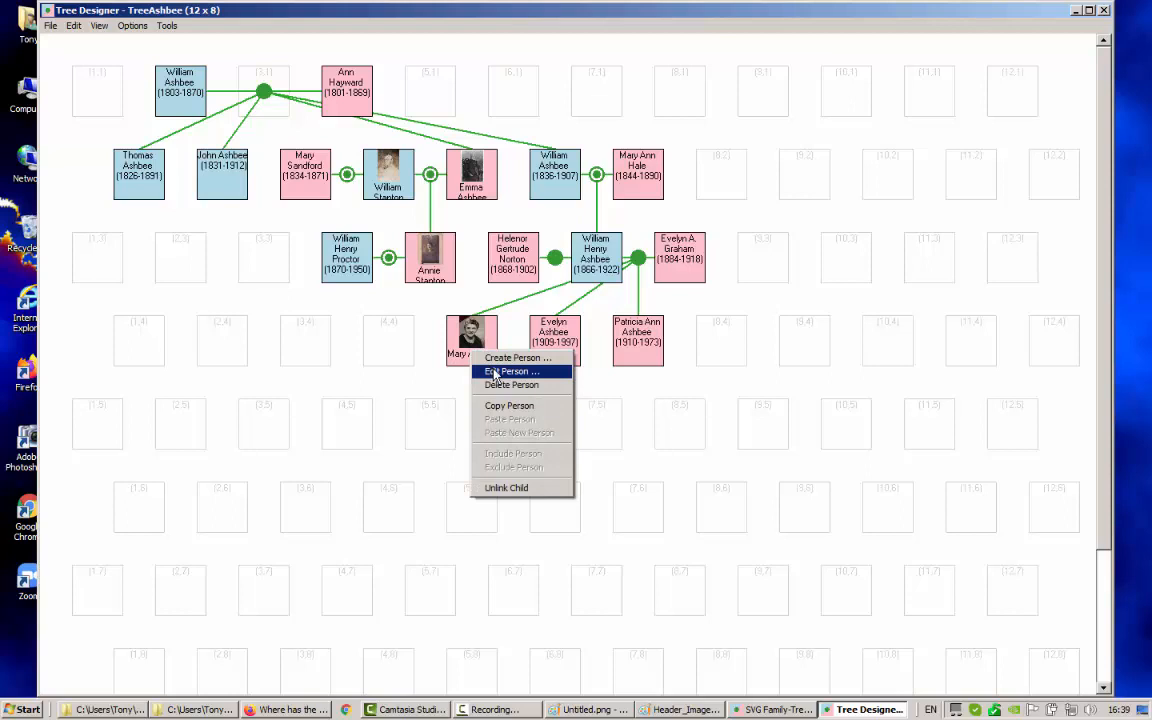
pyautogui.click(494, 372)
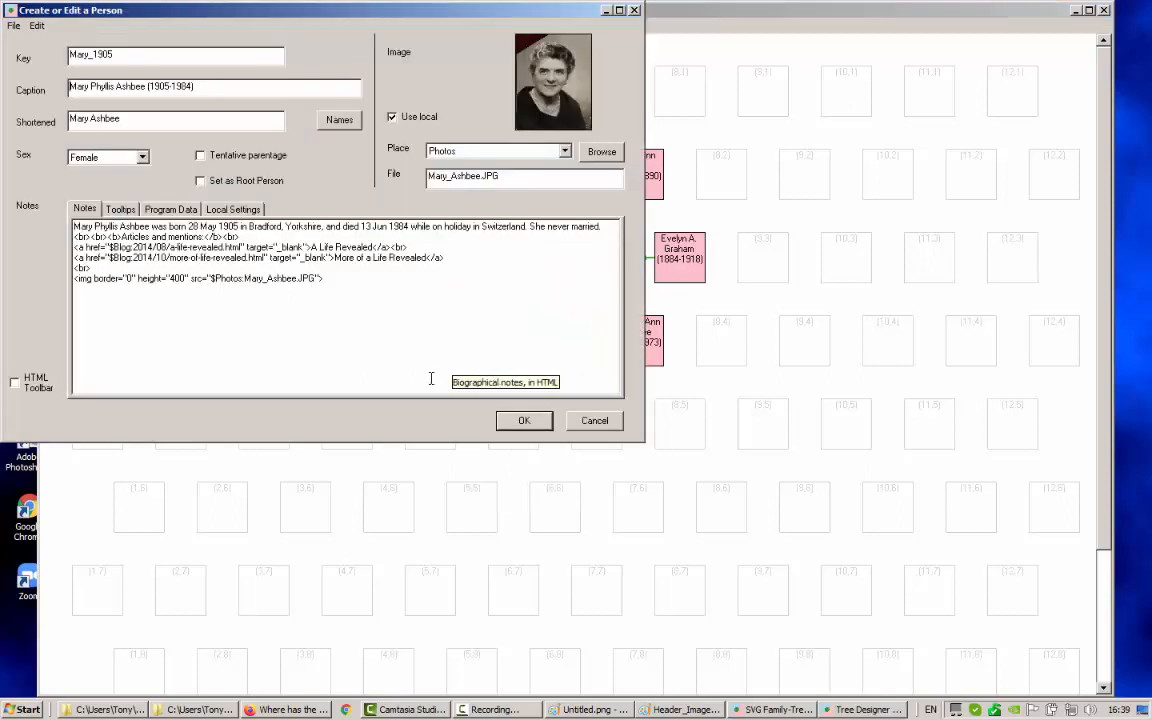
pyautogui.moveTo(316, 278); pyautogui.dragTo(75, 283)
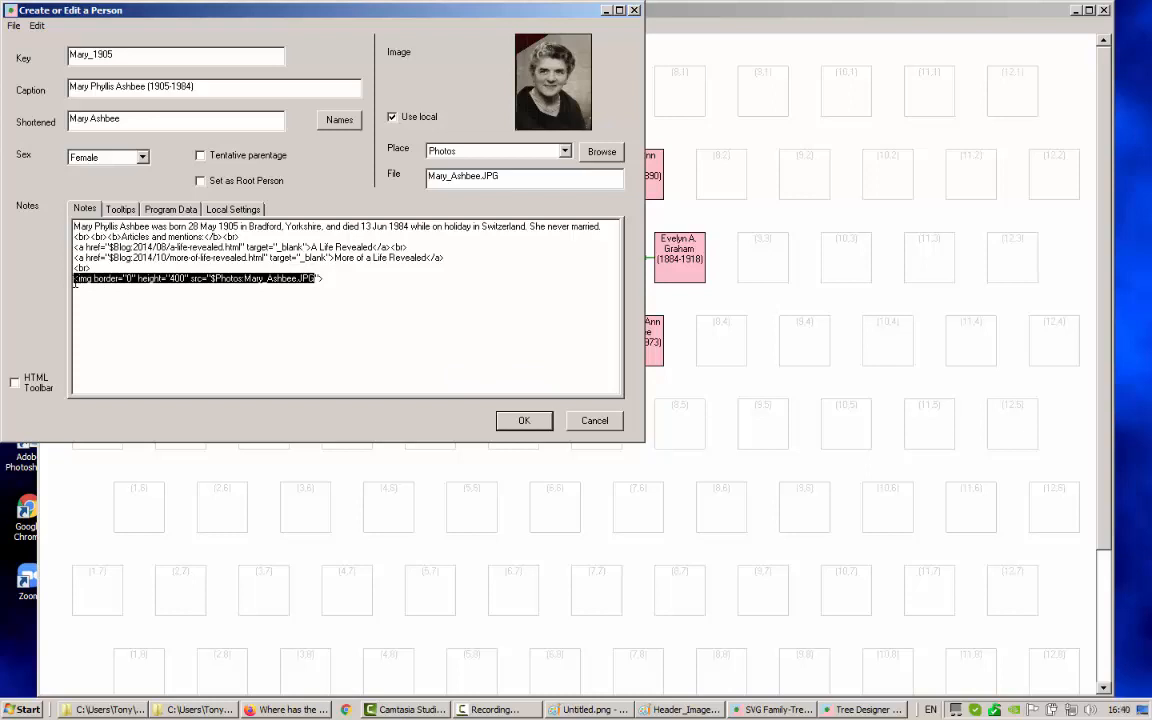
pyautogui.click(246, 278)
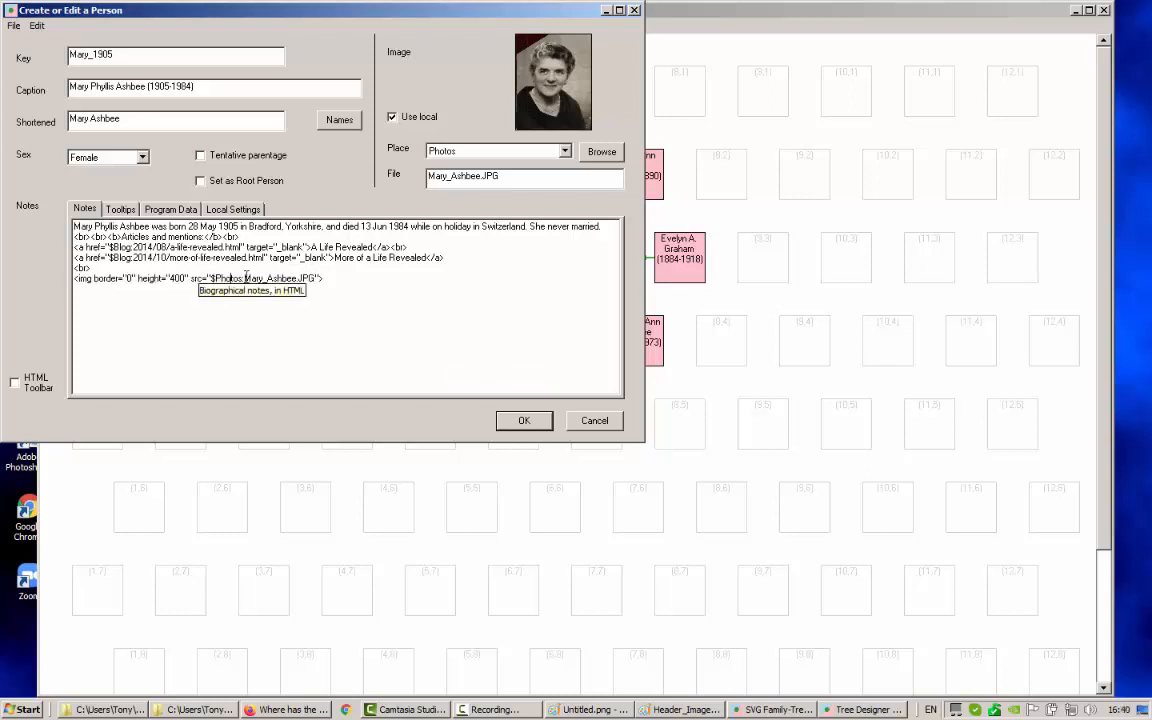
pyautogui.moveTo(243, 278); pyautogui.dragTo(215, 283)
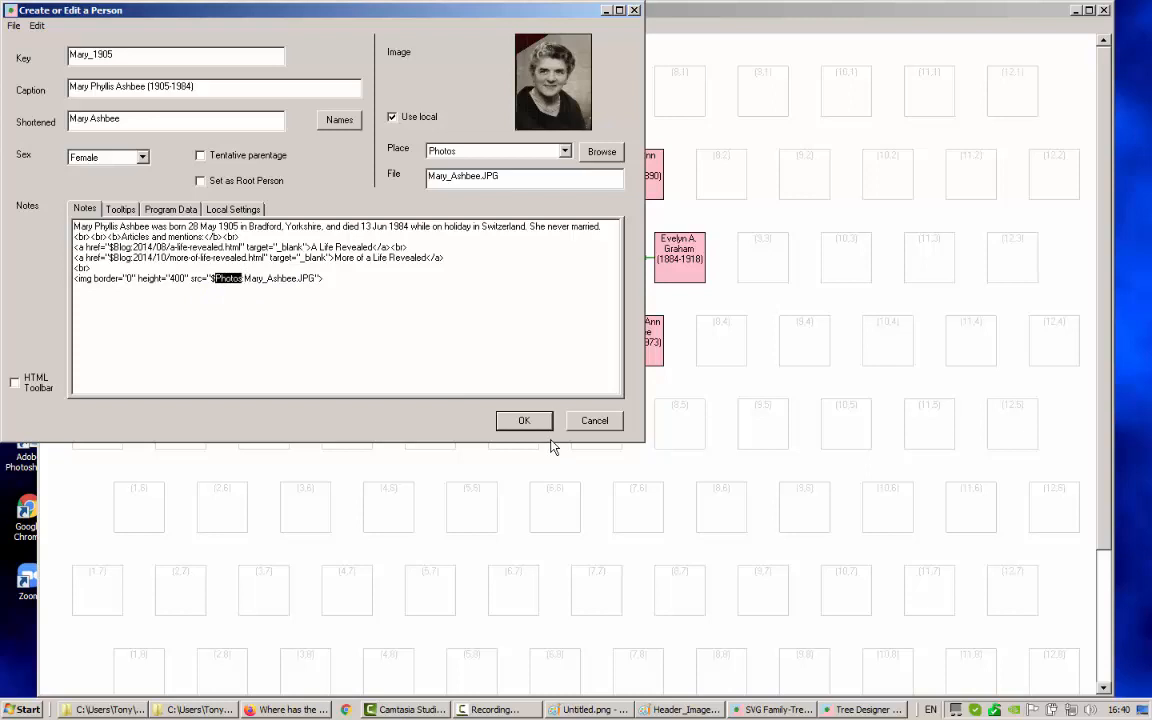
# - Show the HTML toolbar, preview the woman's formatted notes down to the embedded photo and hide the toolbar
pyautogui.click(15, 385)
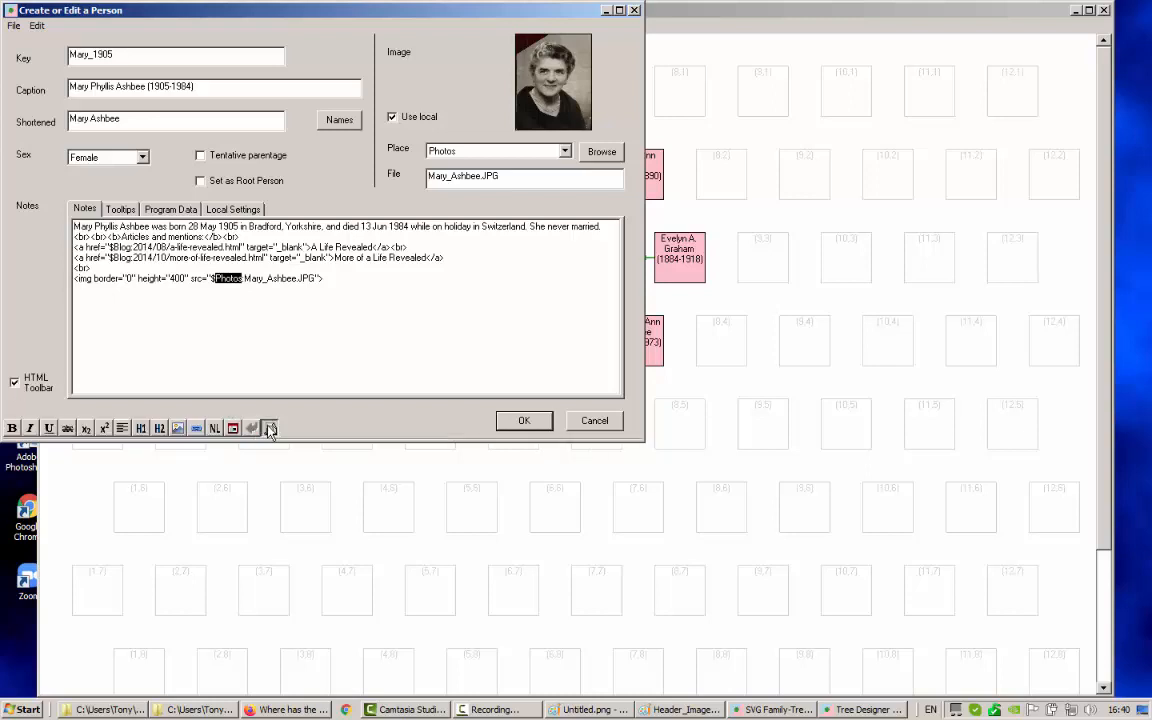
pyautogui.click(270, 428)
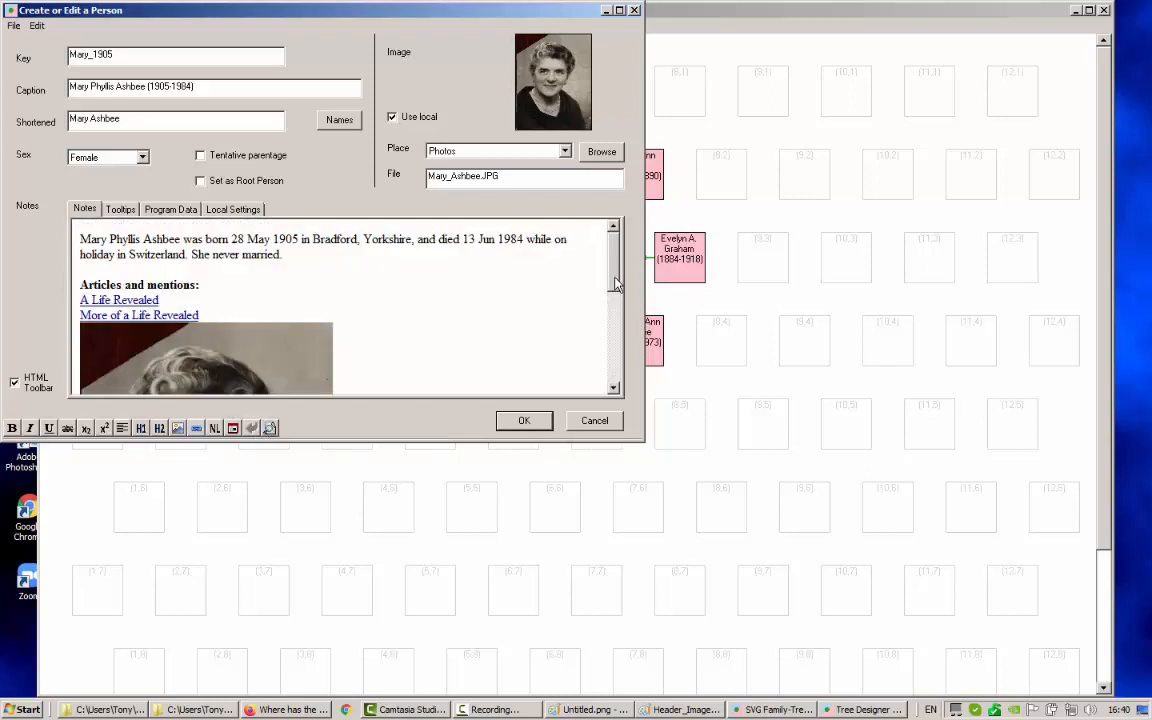
pyautogui.scroll(-5, 620, 376)
pyautogui.scroll(3, 620, 370)
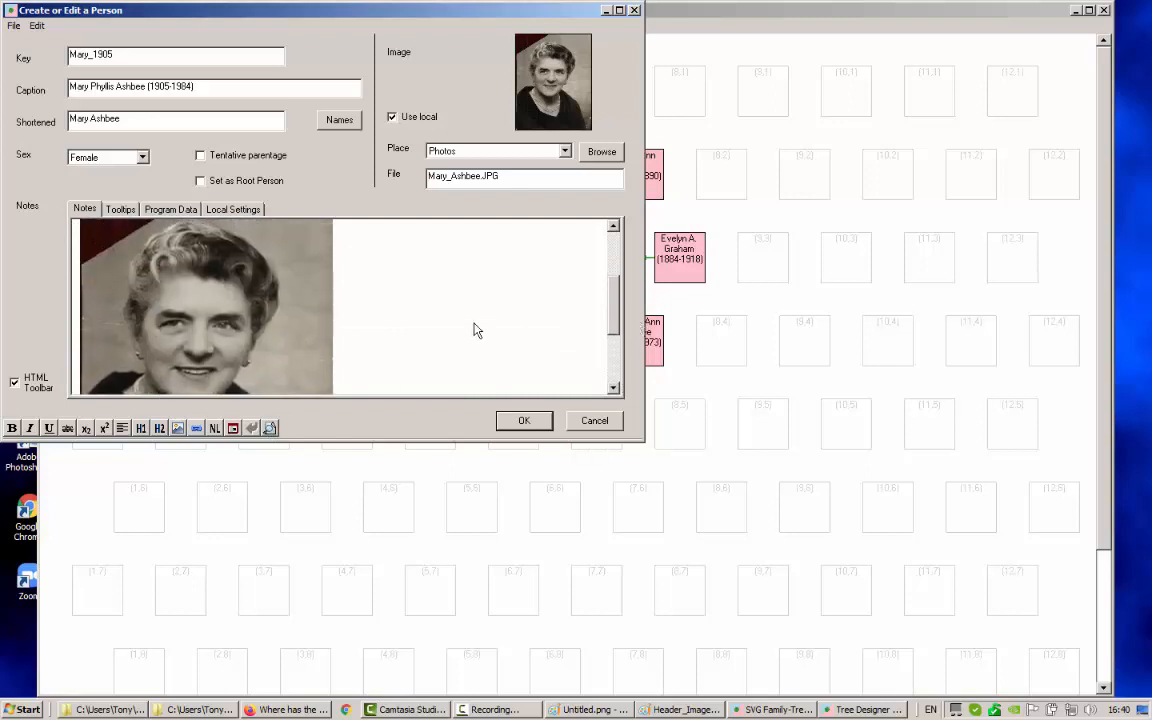
pyautogui.click(14, 383)
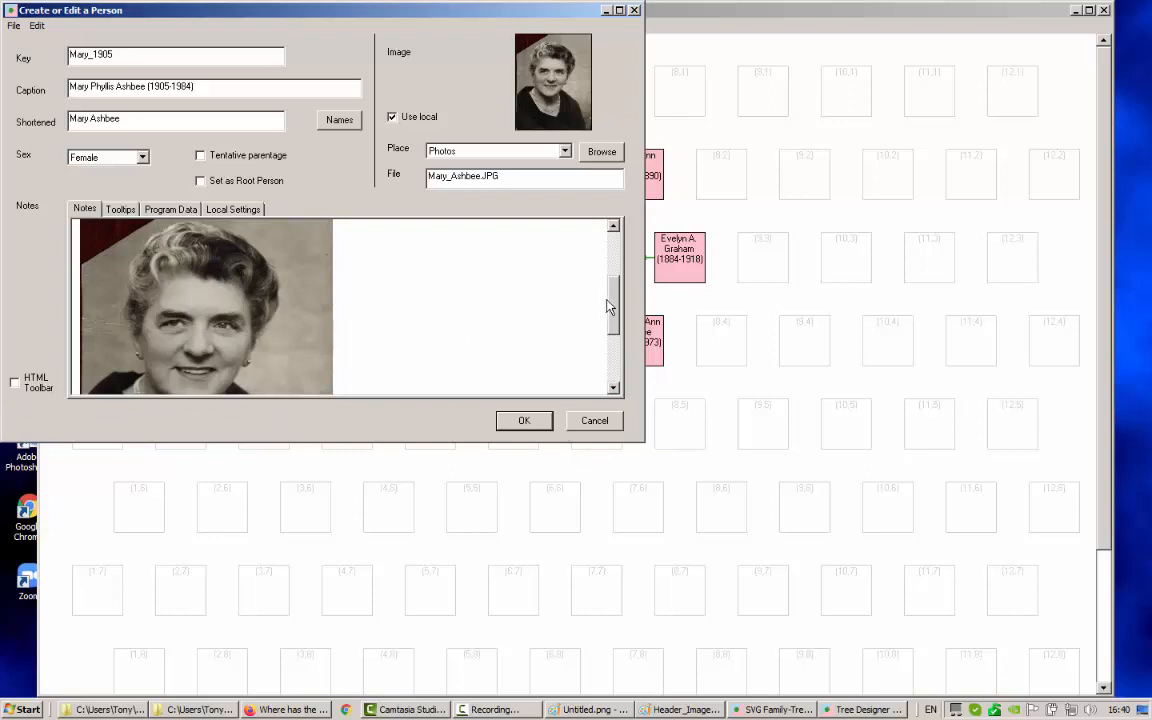
# - Switch the woman's notes from the formatted preview back to their HTML source and hide the HTML toolbar
pyautogui.scroll(2, 618, 320)
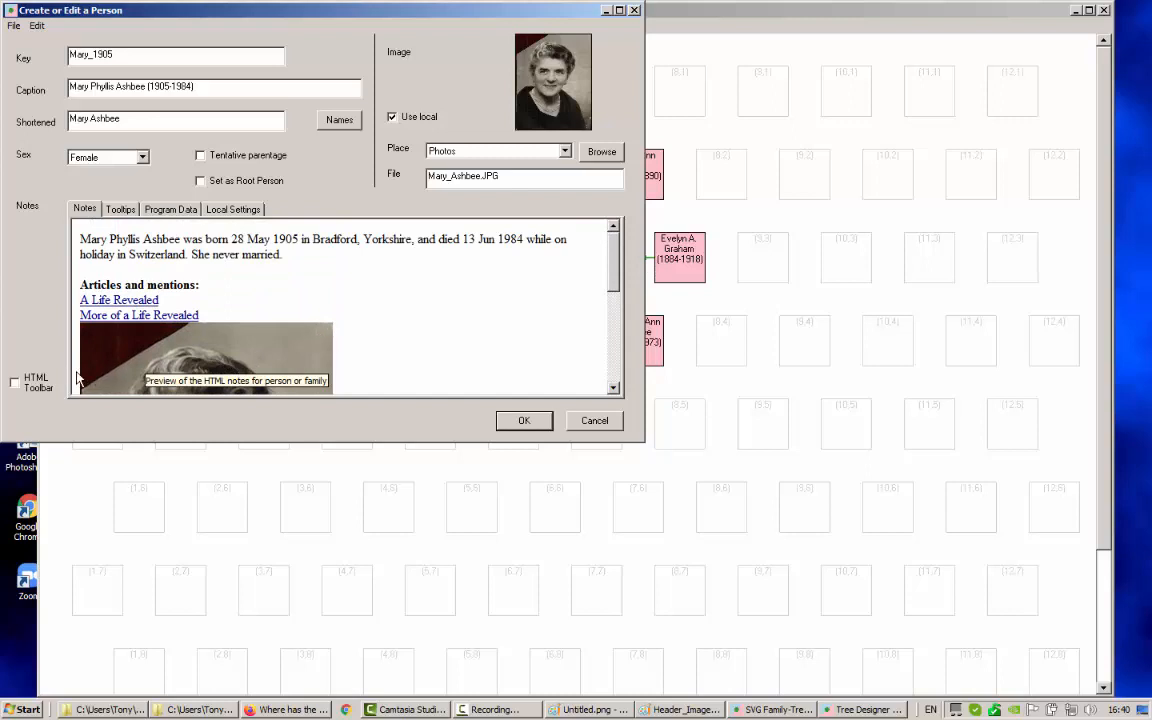
pyautogui.click(14, 382)
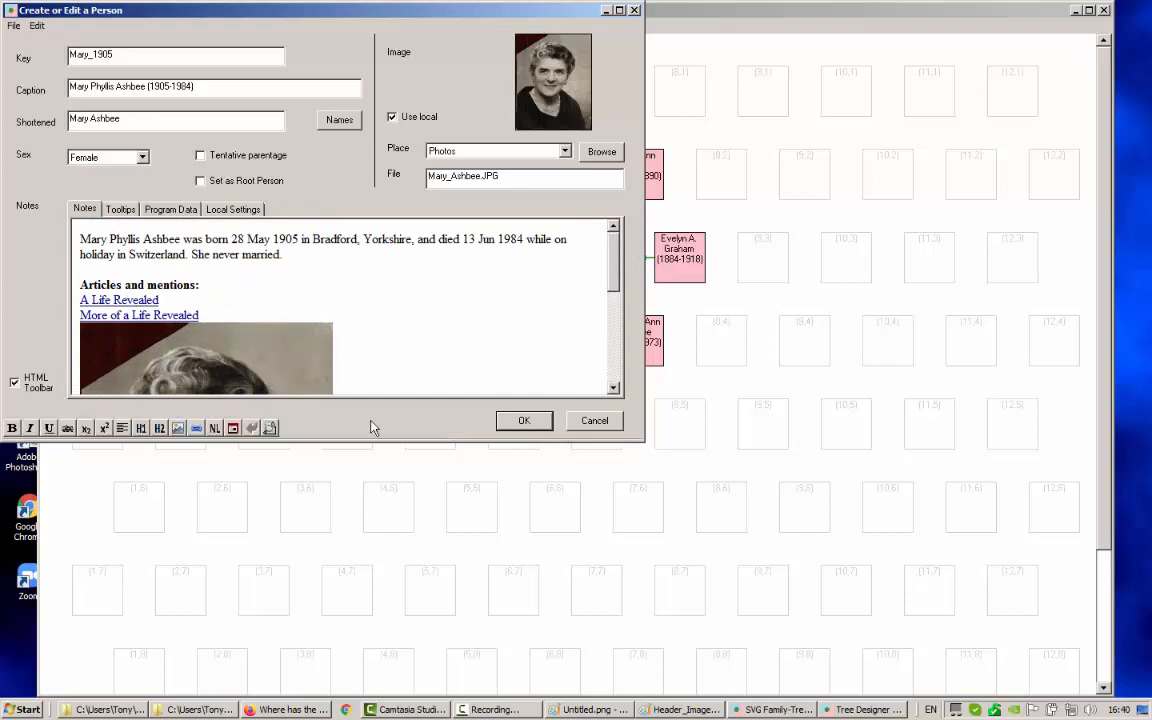
pyautogui.click(270, 428)
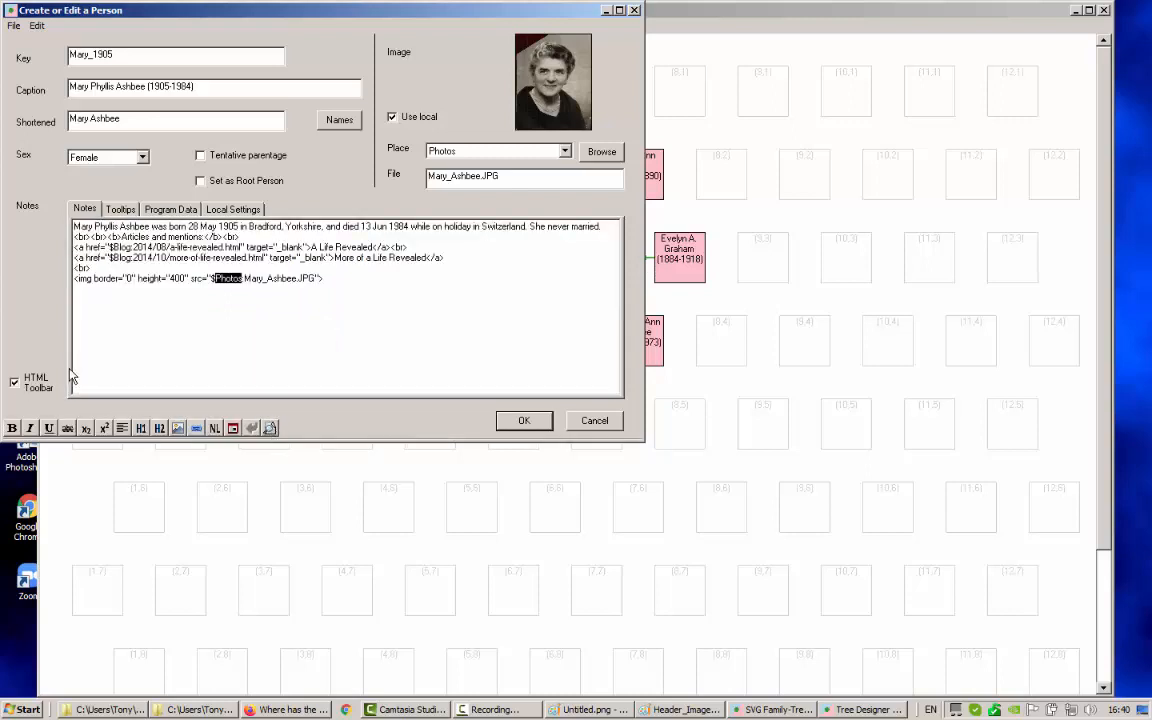
pyautogui.click(14, 382)
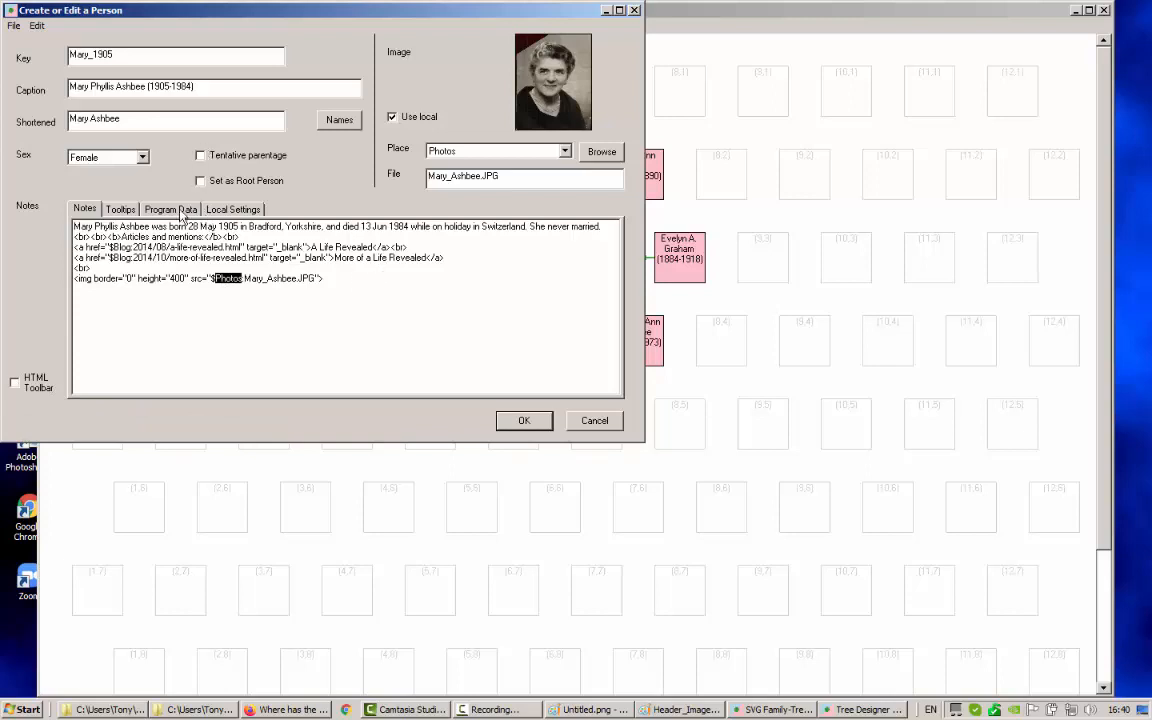
# - Show the woman's program data and open its article and image references in the application data editor
pyautogui.click(177, 210)
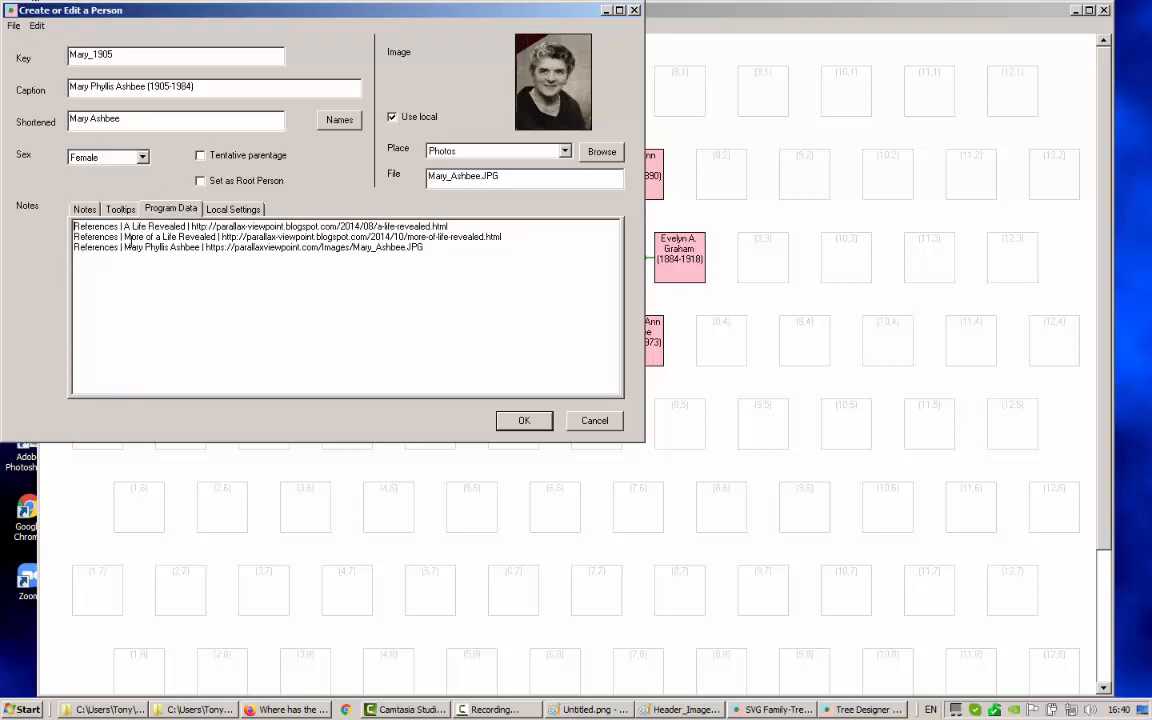
pyautogui.click(37, 25)
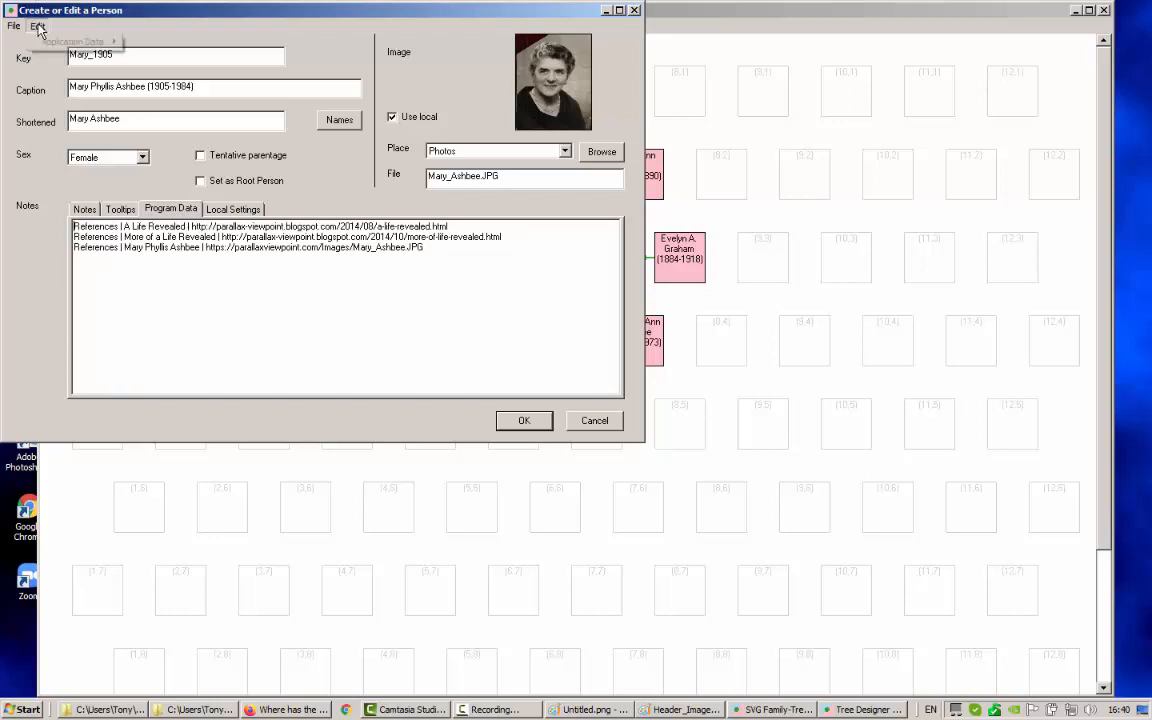
pyautogui.moveTo(62, 47)
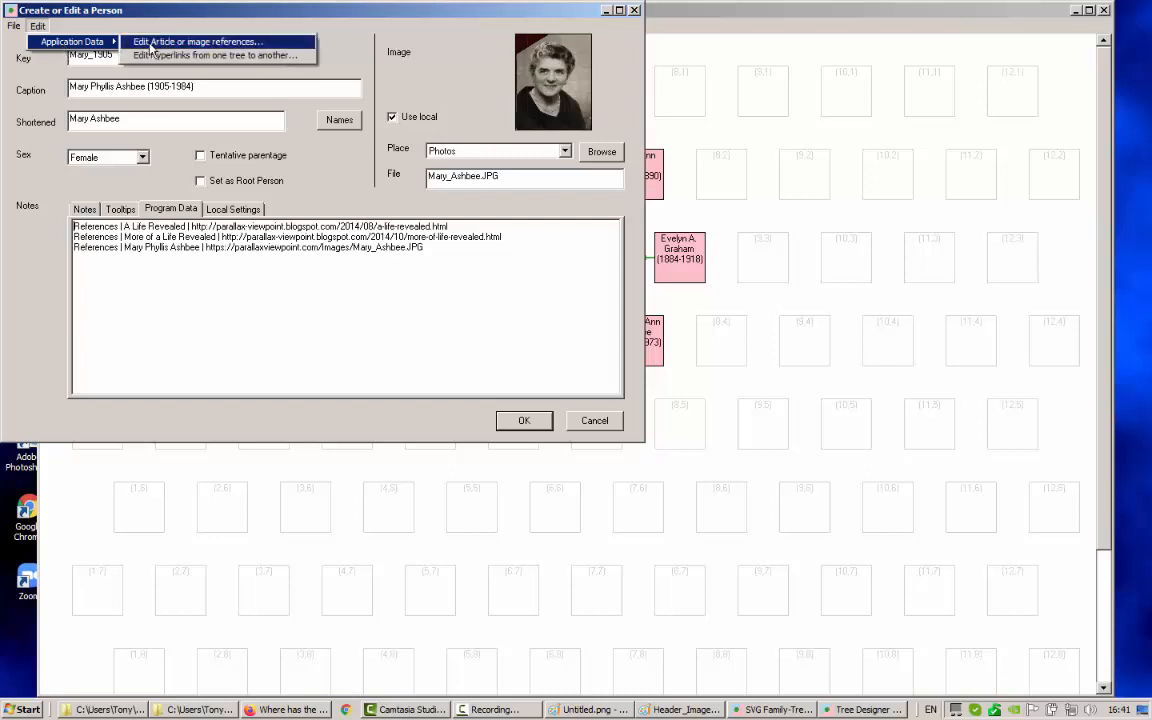
pyautogui.click(140, 45)
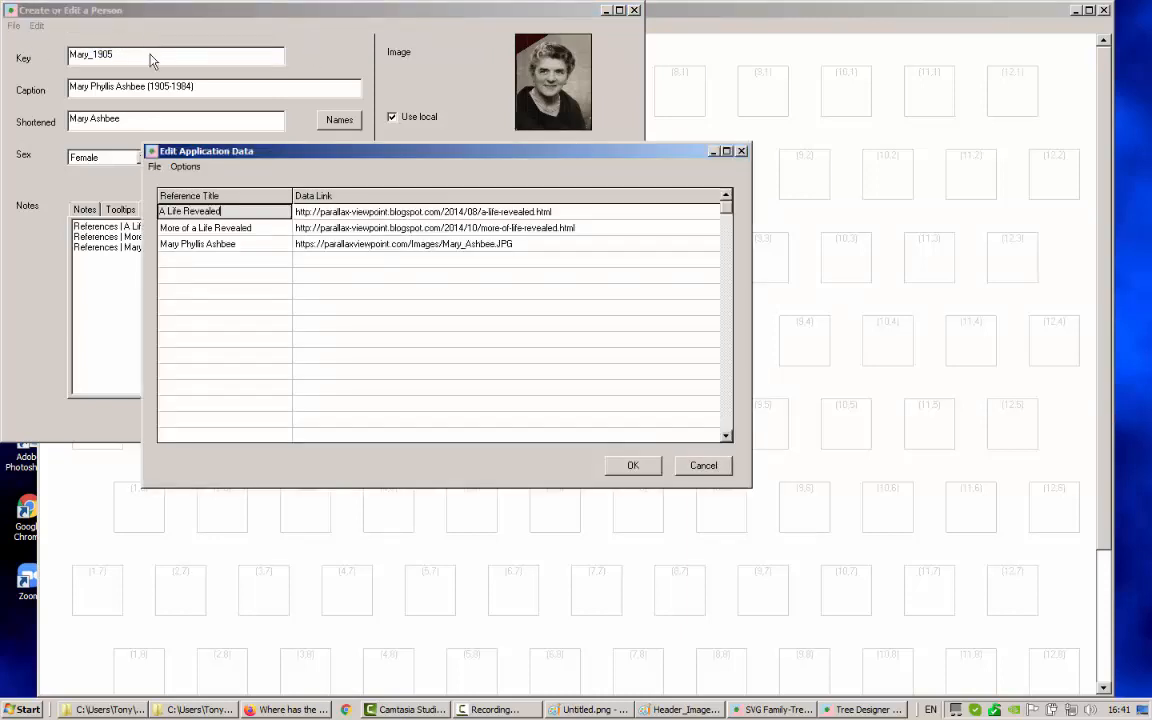
# - Select the "A Life Revealed" reference title and highlight the blog site address at the start of its data link
pyautogui.doubleClick(202, 211)
pyautogui.click(437, 213)
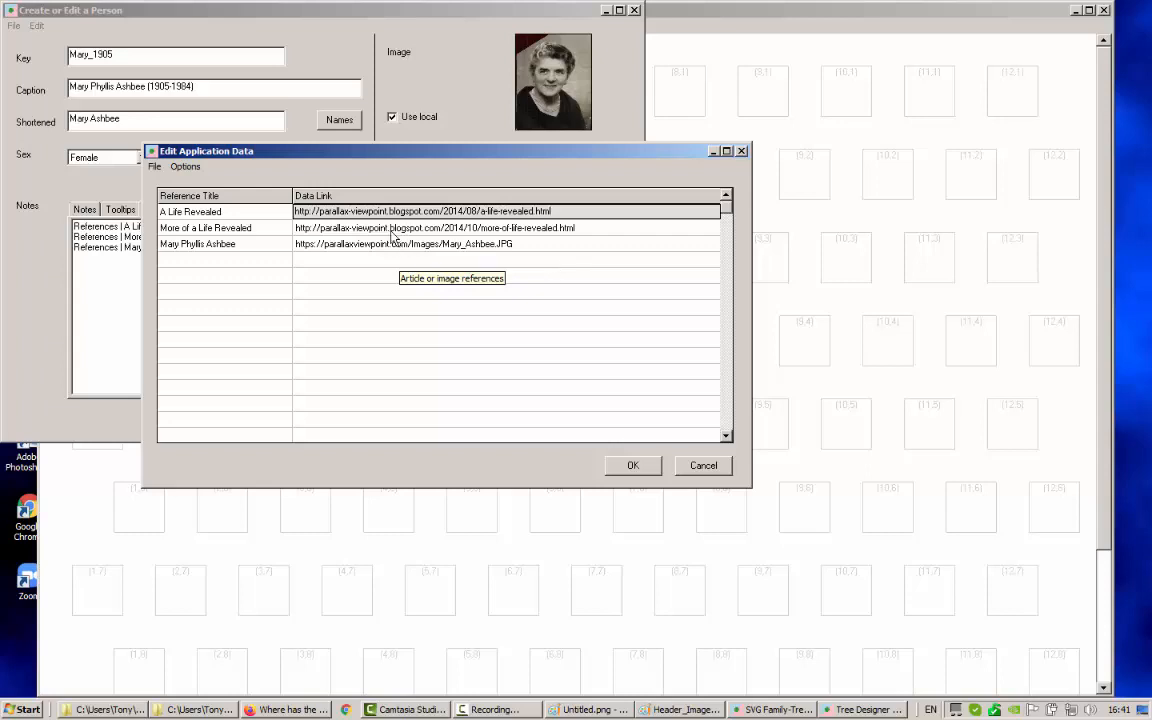
pyautogui.moveTo(436, 210); pyautogui.dragTo(292, 233)
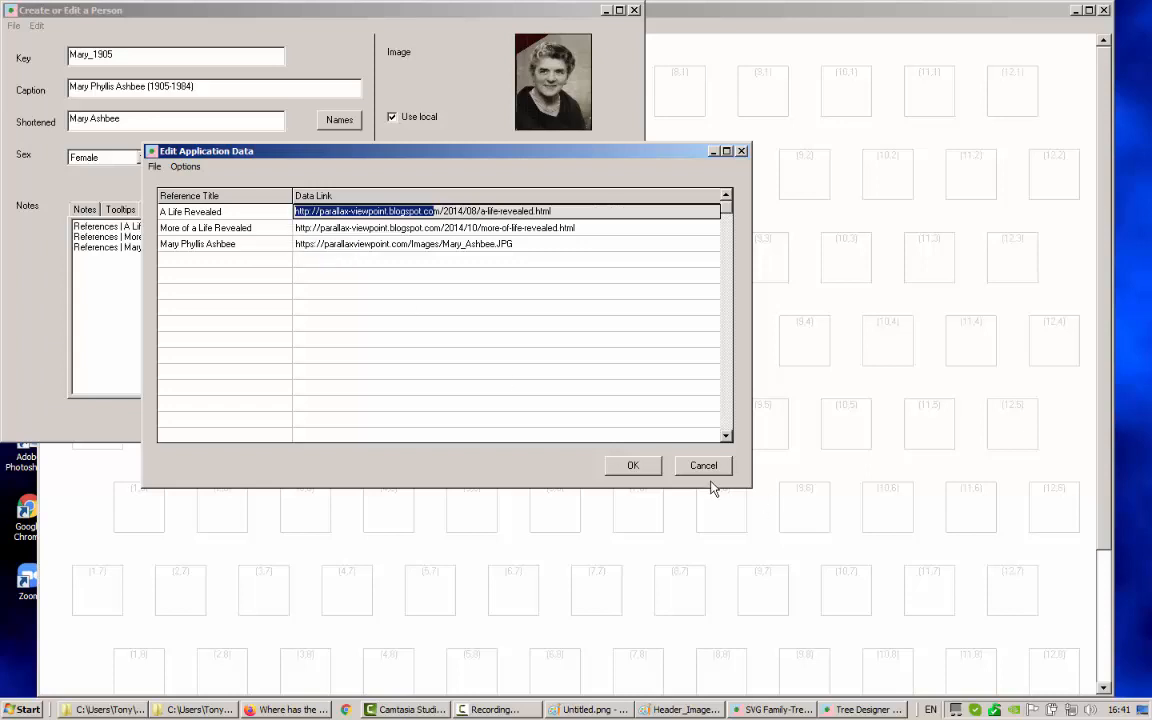
# - Cancel both the reference and person edits, and close the Tree Designer
pyautogui.click(707, 469)
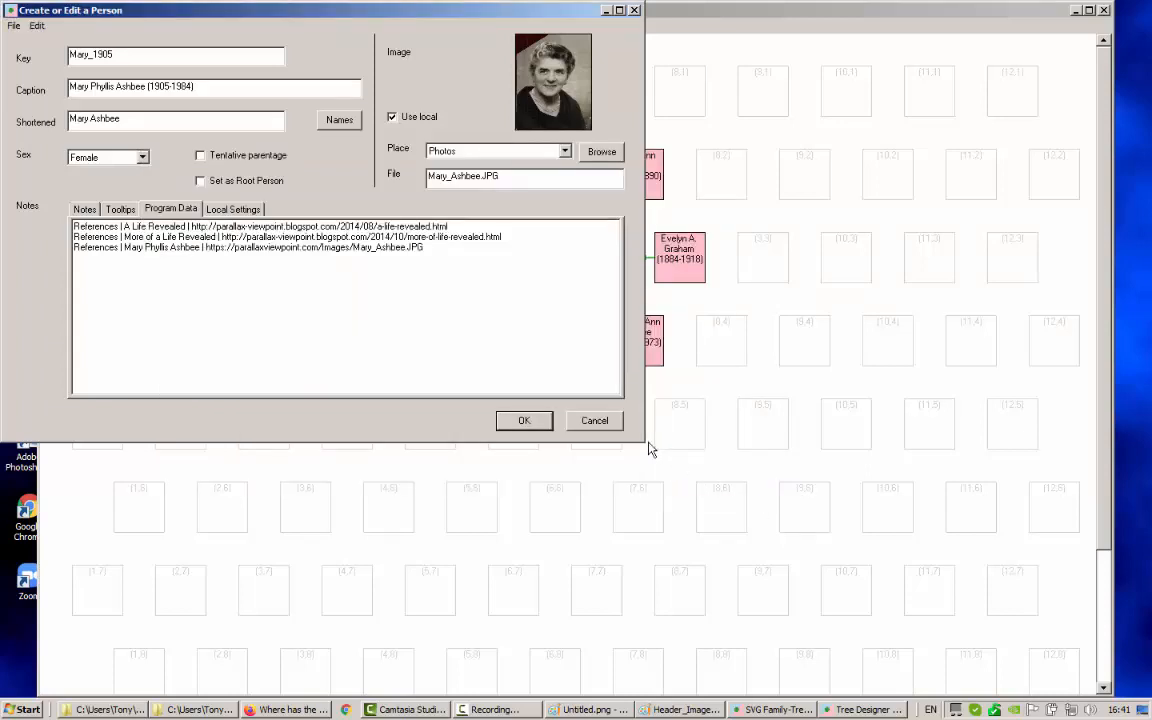
pyautogui.click(606, 424)
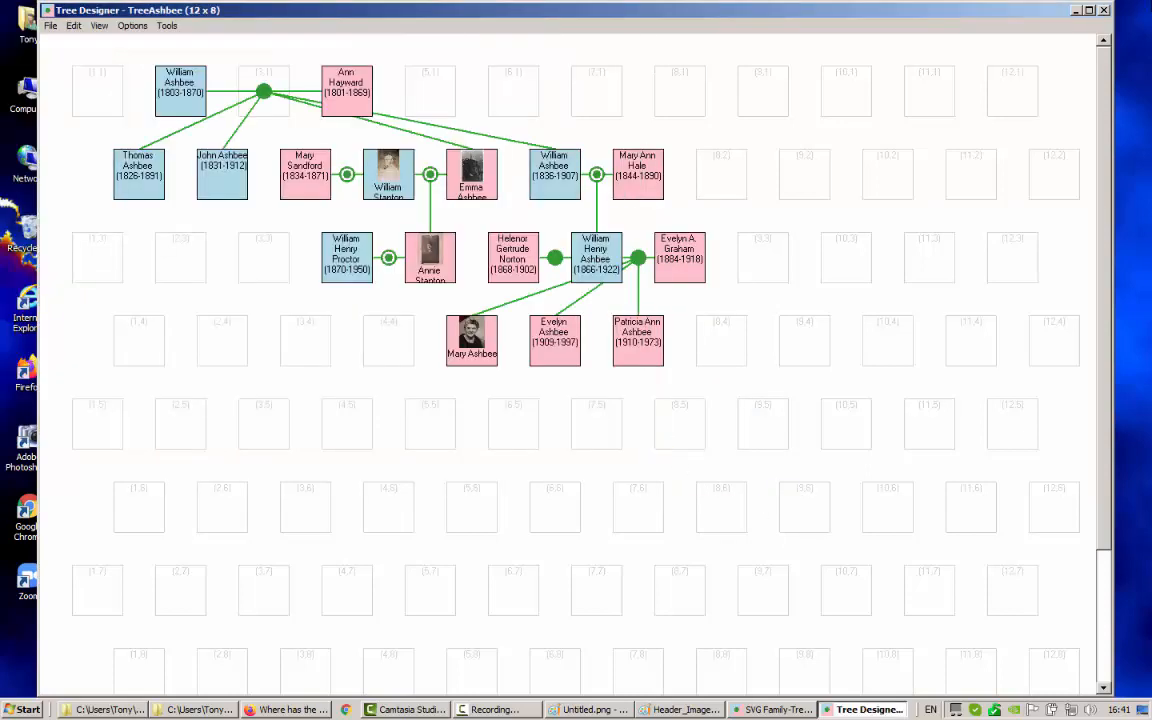
pyautogui.click(1103, 10)
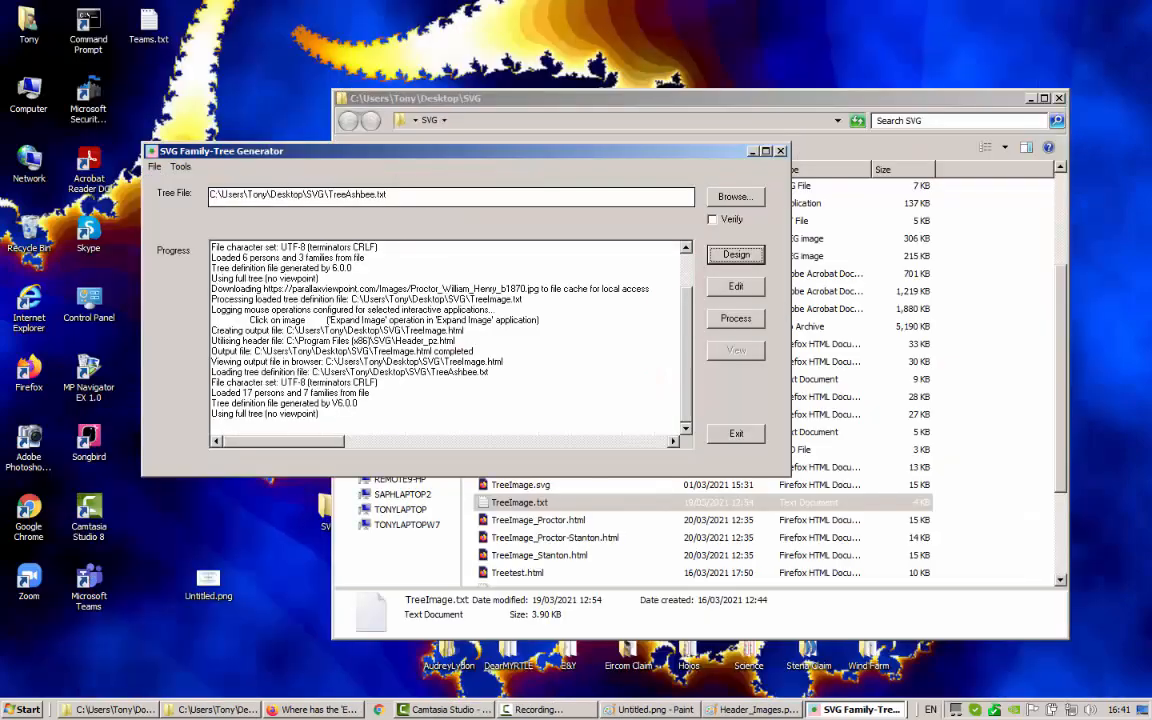